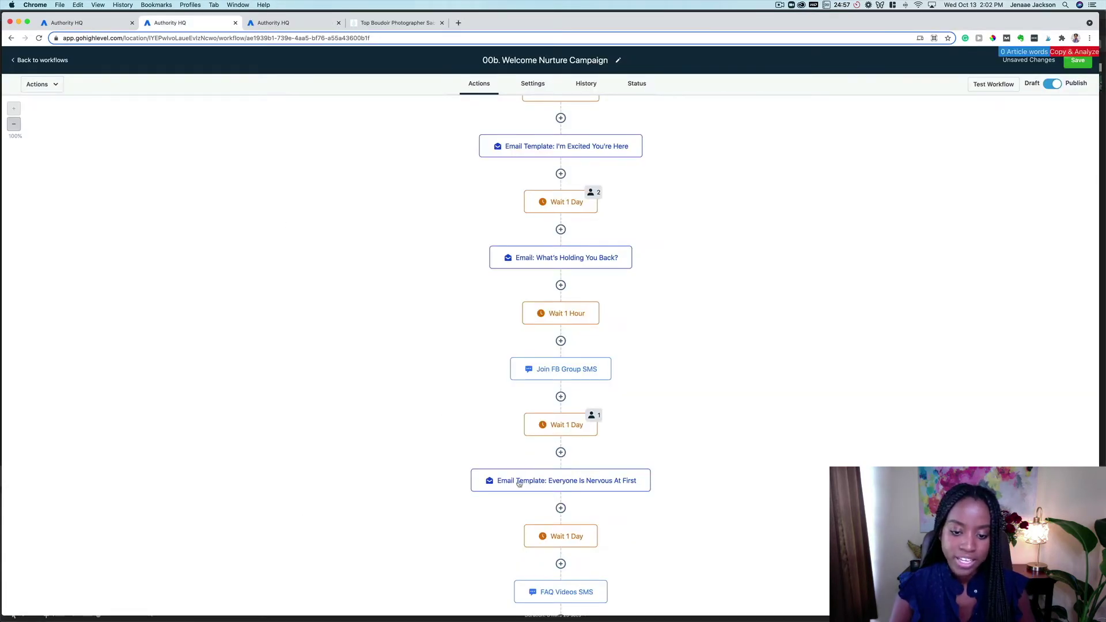
pyautogui.scroll(-5, 507, 520)
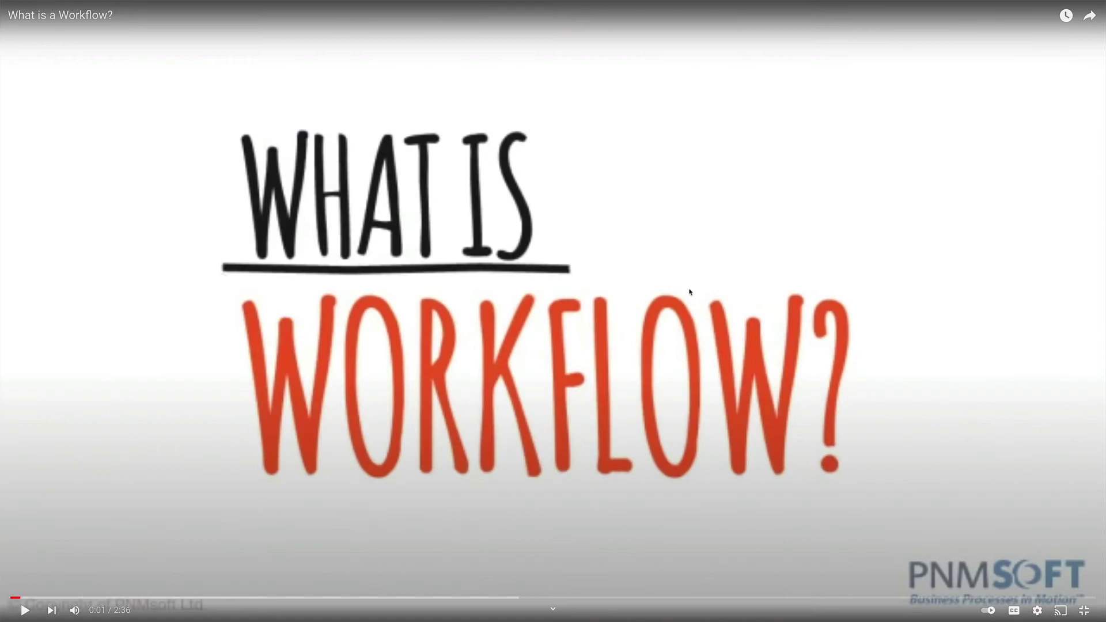
pyautogui.click(689, 292)
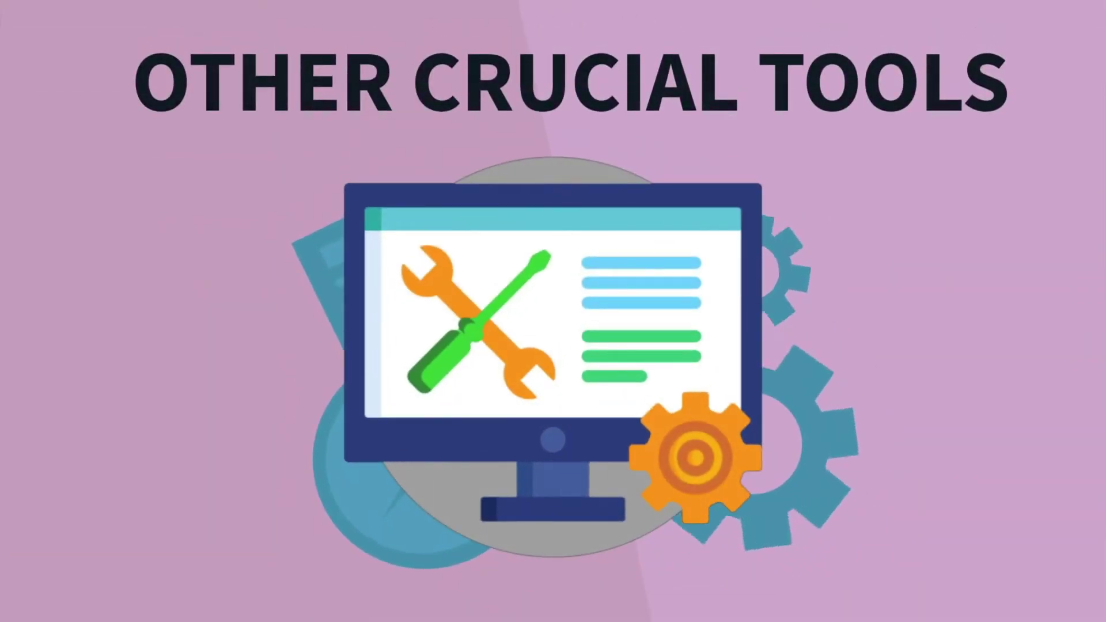
pyautogui.scroll(-2, 782, 333)
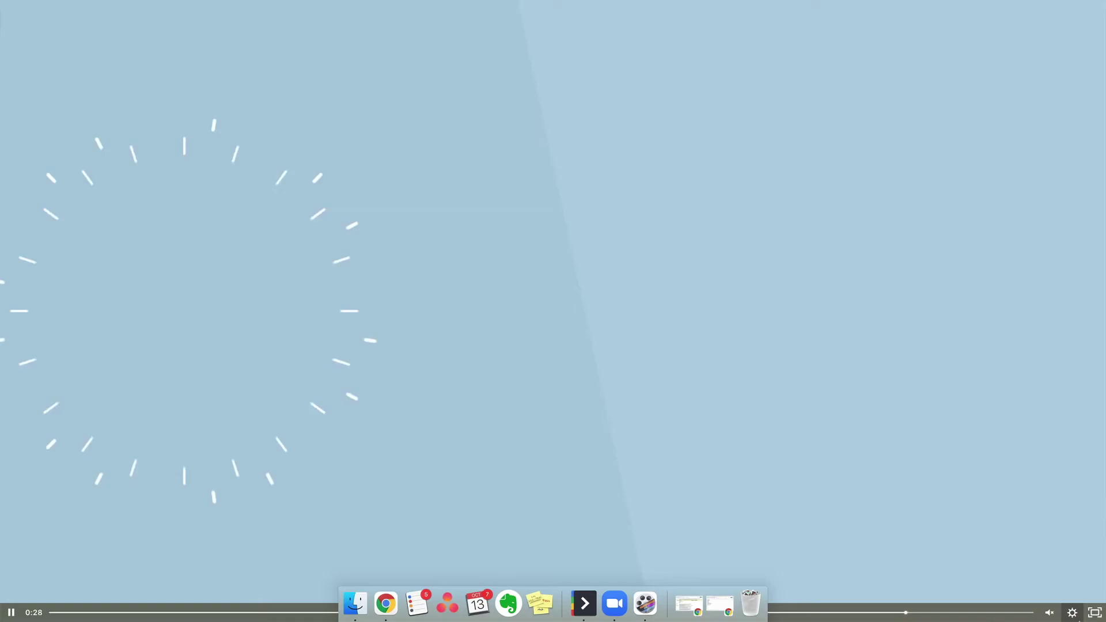
pyautogui.press('Escape')
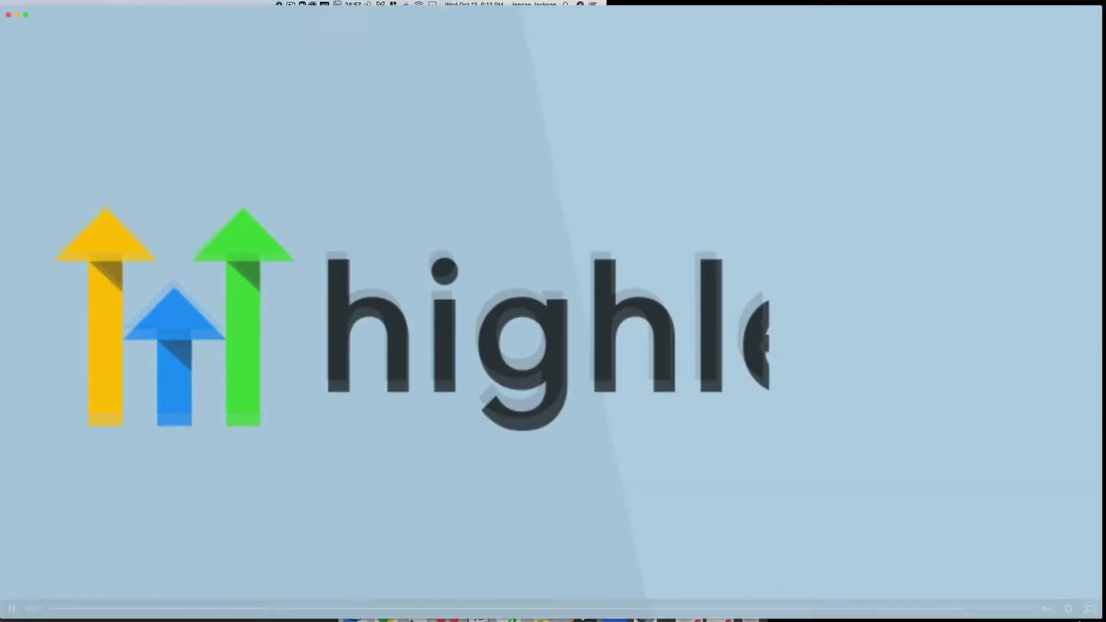
pyautogui.click(546, 263)
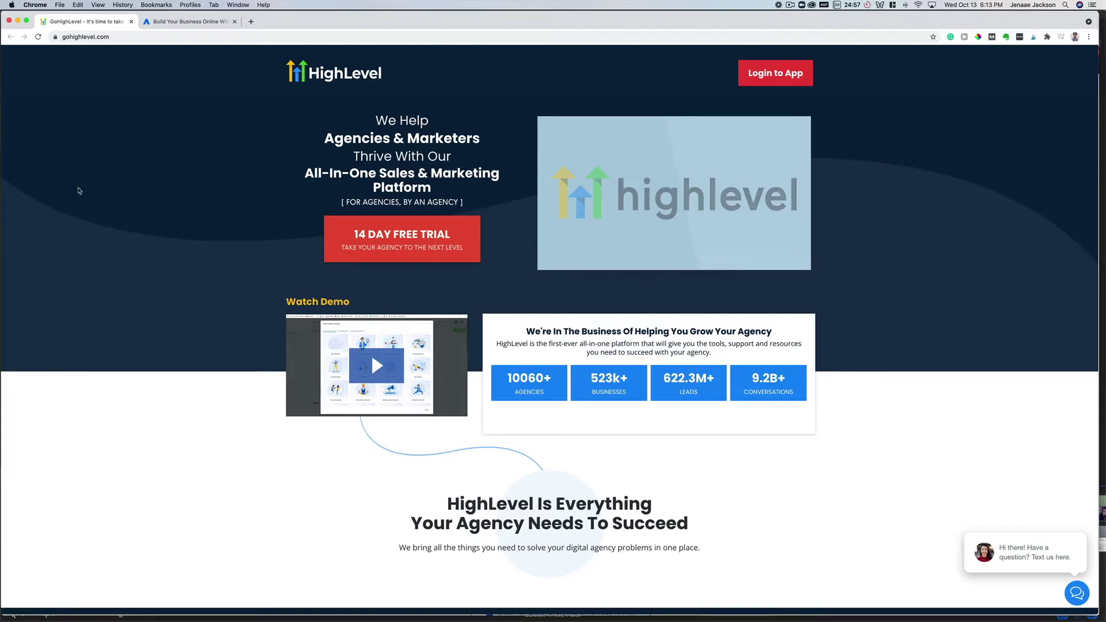
# Read through the HighLevel home page and the Authority HQ home page, including the features offered with every plan.
pyautogui.scroll(-8, 57, 167)
pyautogui.scroll(-10, 60, 163)
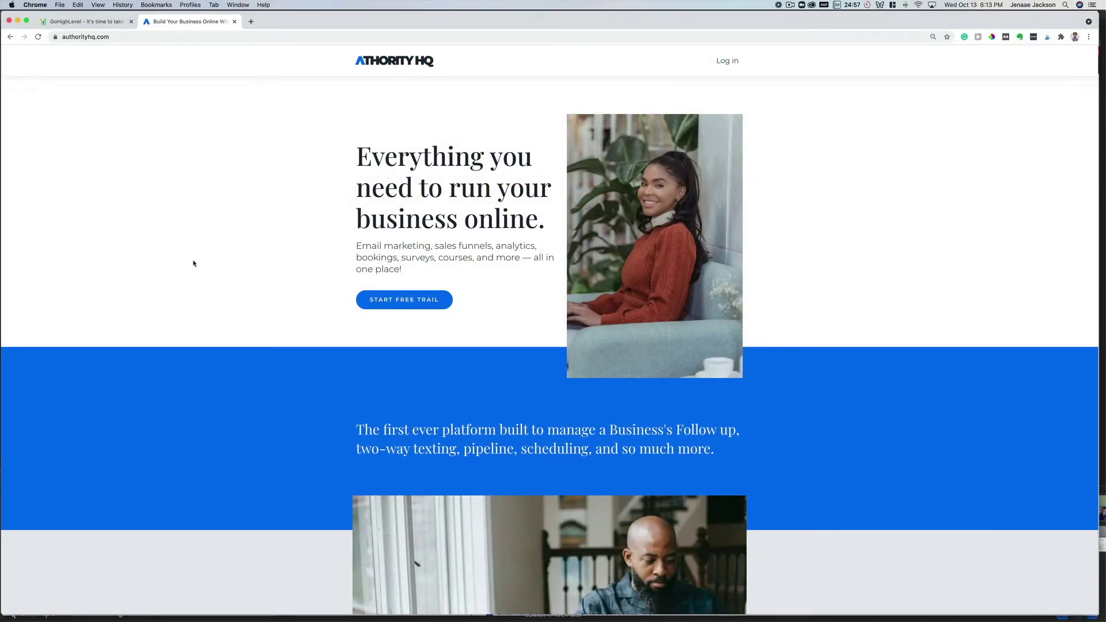
pyautogui.scroll(-2, 193, 263)
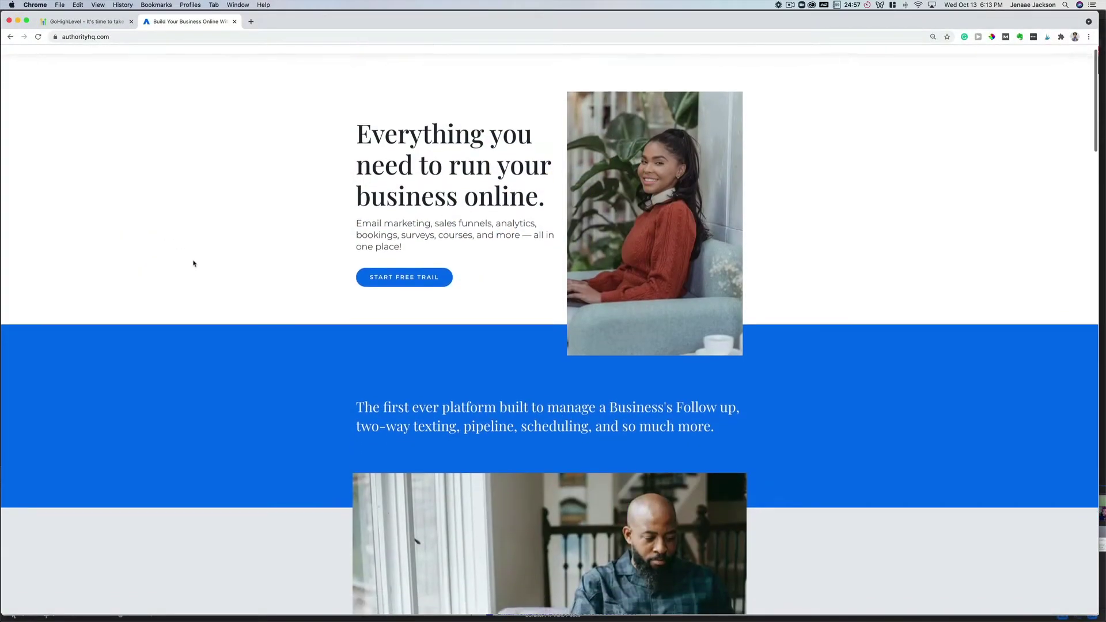
pyautogui.scroll(-8, 193, 263)
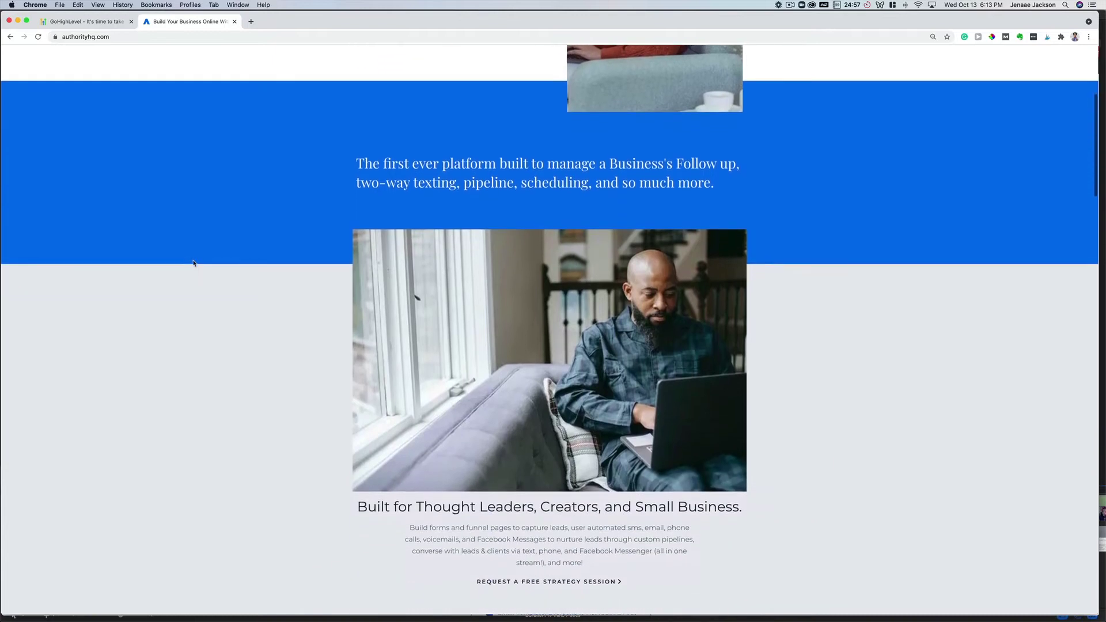
pyautogui.scroll(-14, 194, 264)
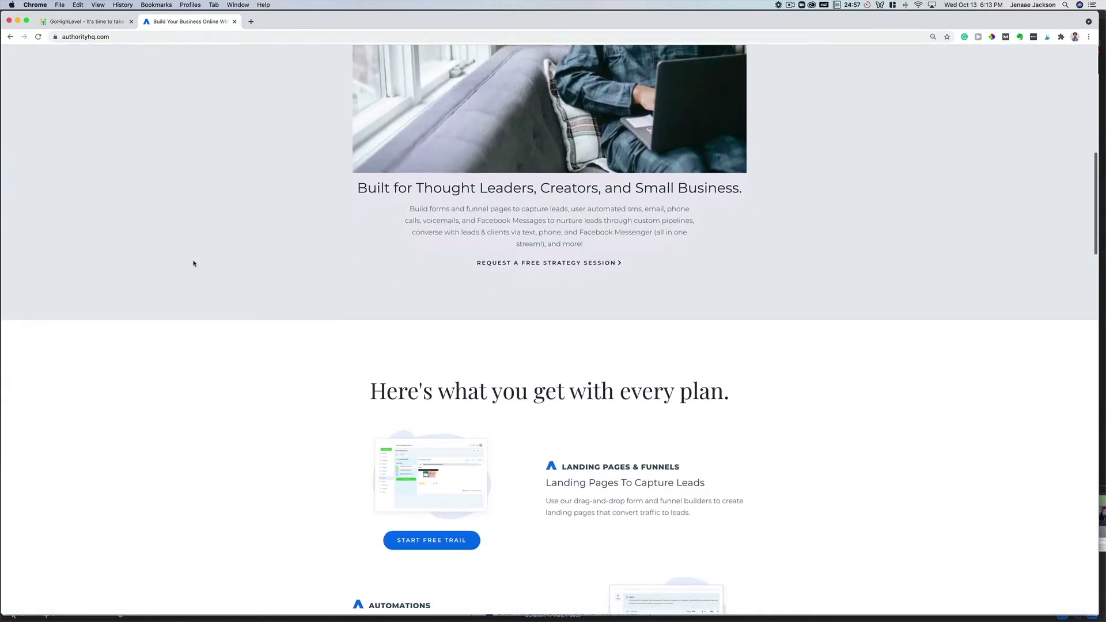
pyautogui.scroll(-10, 193, 263)
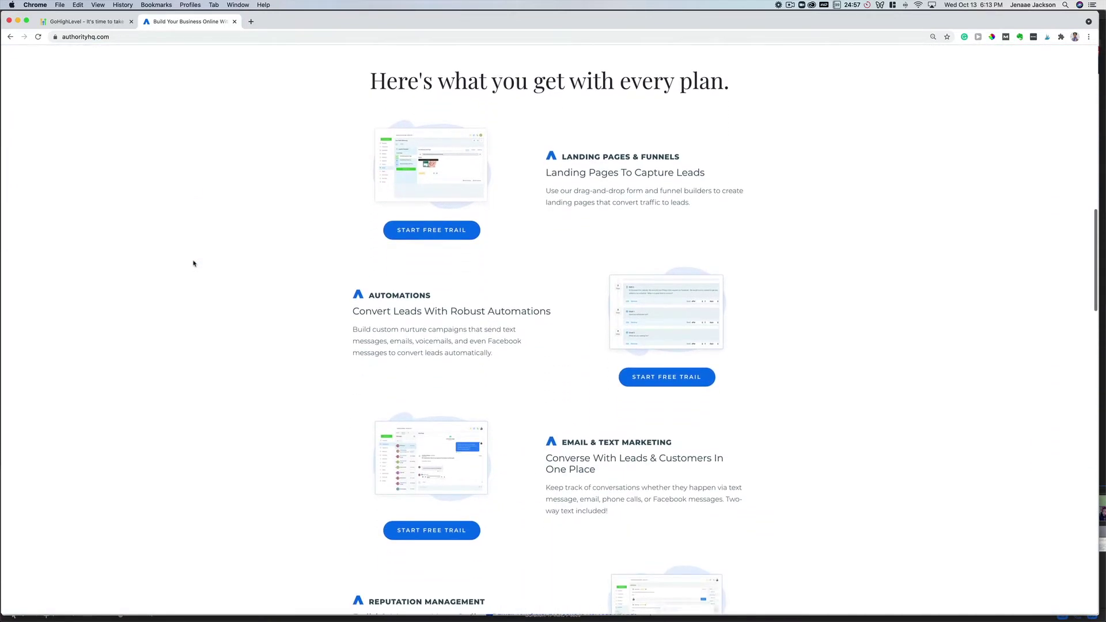
pyautogui.scroll(-7, 194, 263)
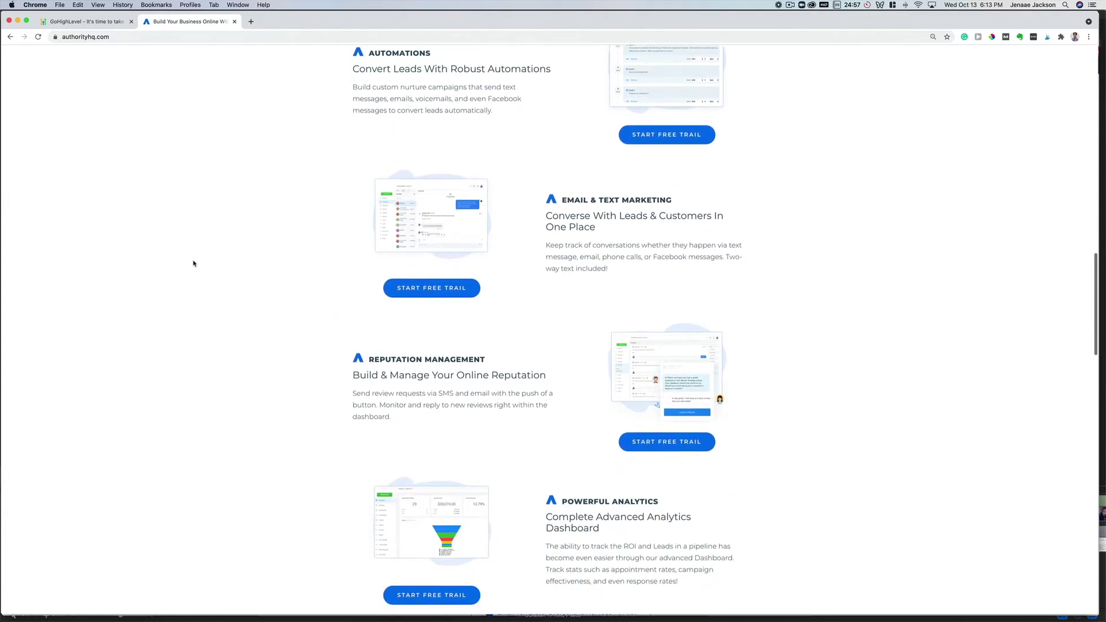
pyautogui.scroll(-10, 194, 264)
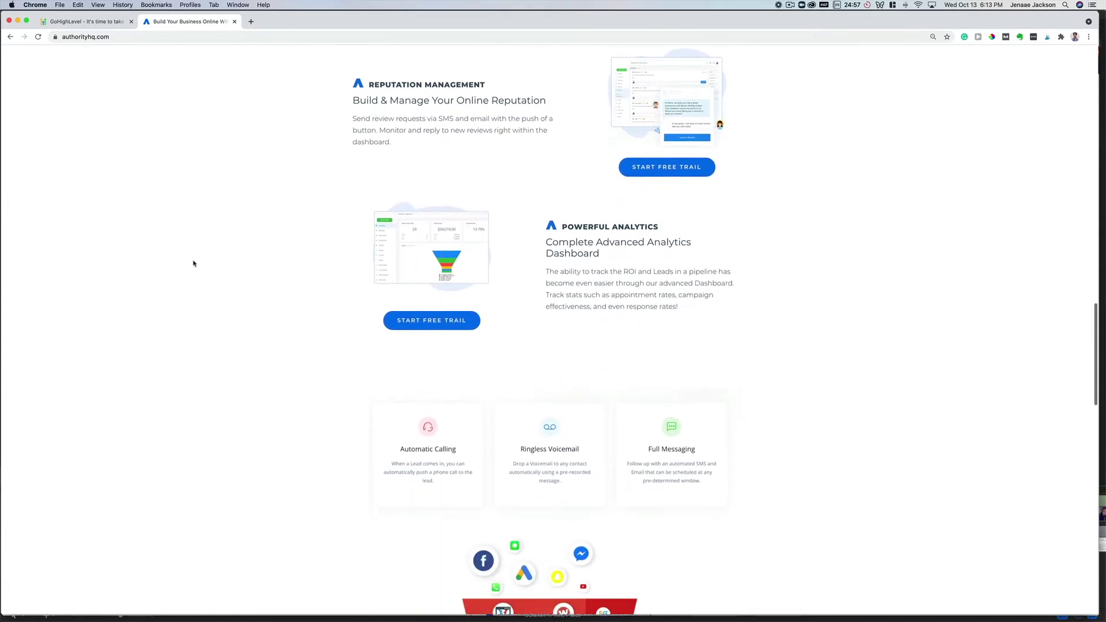
pyautogui.scroll(-5, 194, 263)
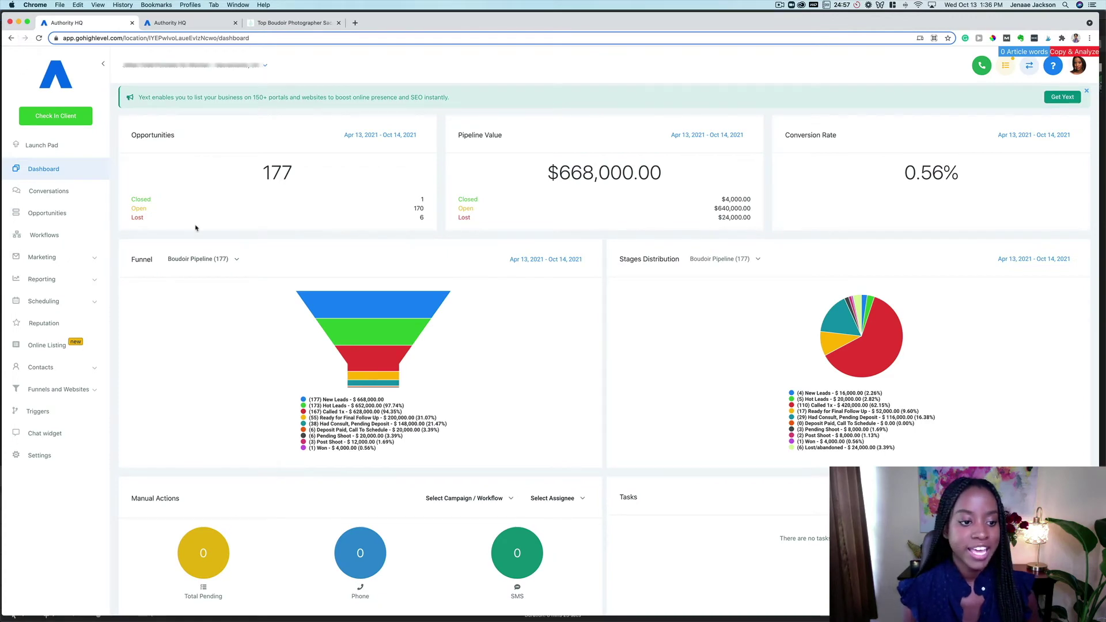
# Review the account dashboard from the opportunity and pipeline figures to the lead source, Google My Business and Google Analytics reports.
pyautogui.scroll(-5, 196, 228)
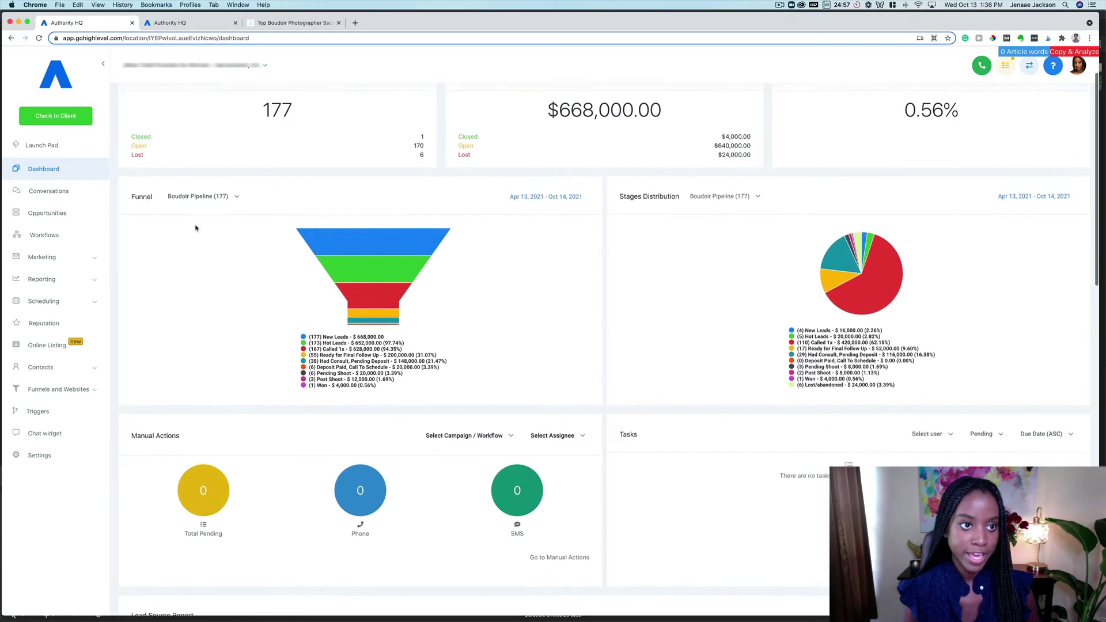
pyautogui.scroll(-3, 195, 228)
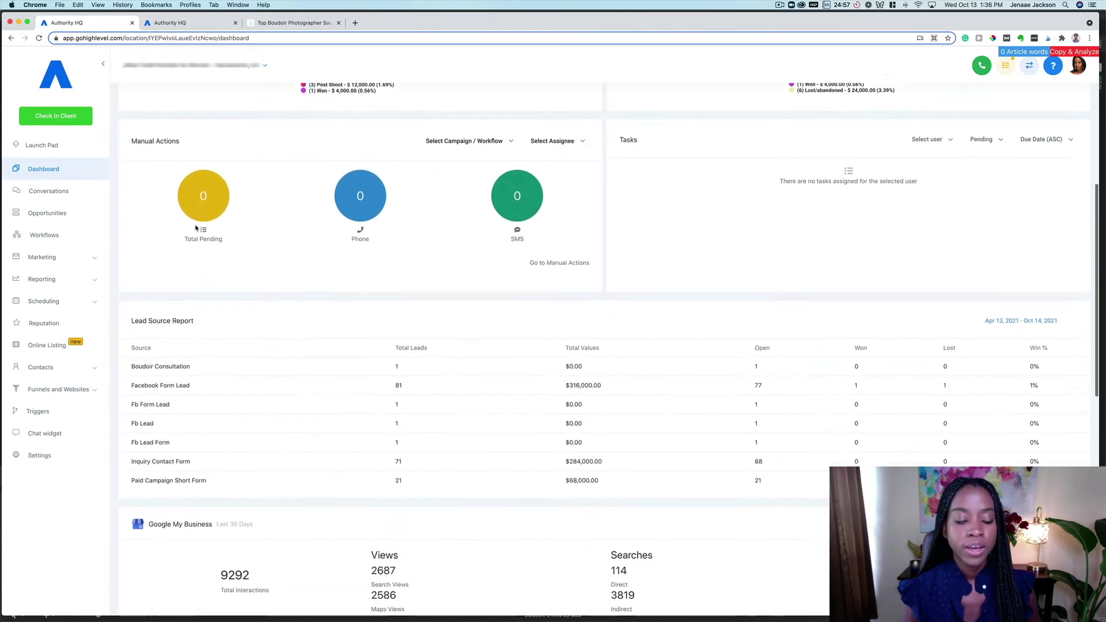
pyautogui.scroll(-7, 195, 228)
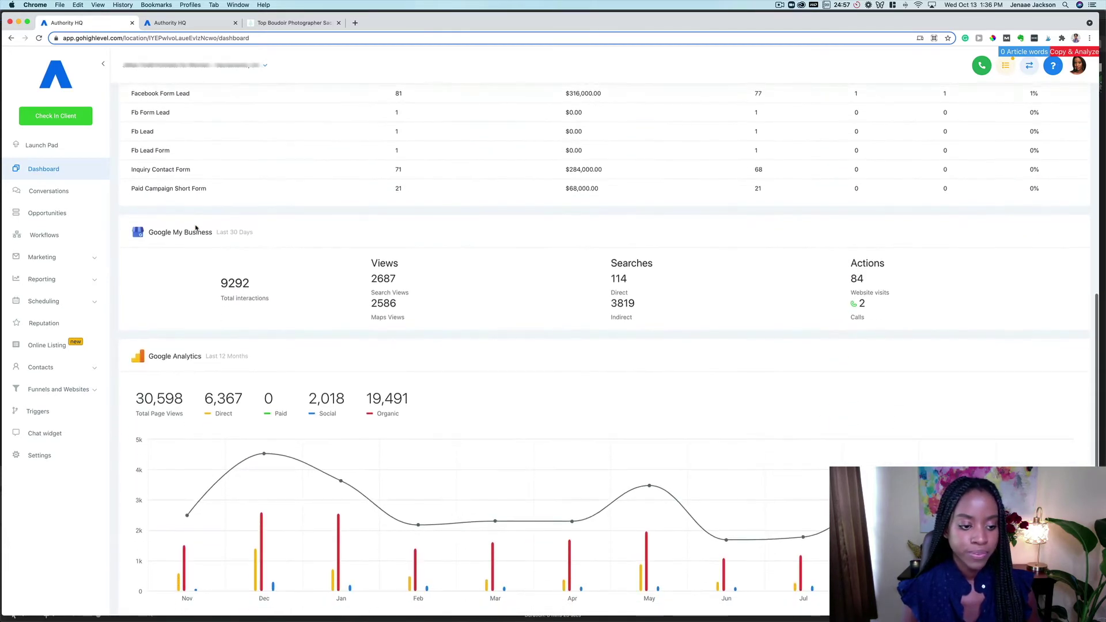
pyautogui.scroll(-2, 195, 228)
pyautogui.scroll(13, 195, 228)
pyautogui.scroll(3, 195, 228)
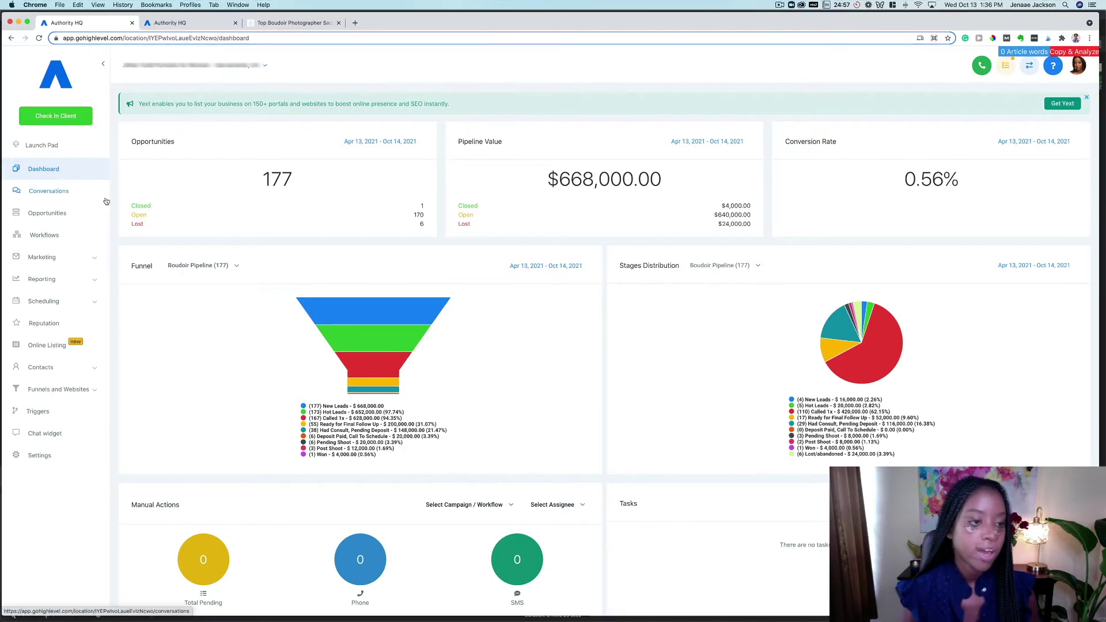
# Go to the account's workflows and open "01a. Inquiry Form Submitted > Add To "Let's Talk"".
pyautogui.click(64, 235)
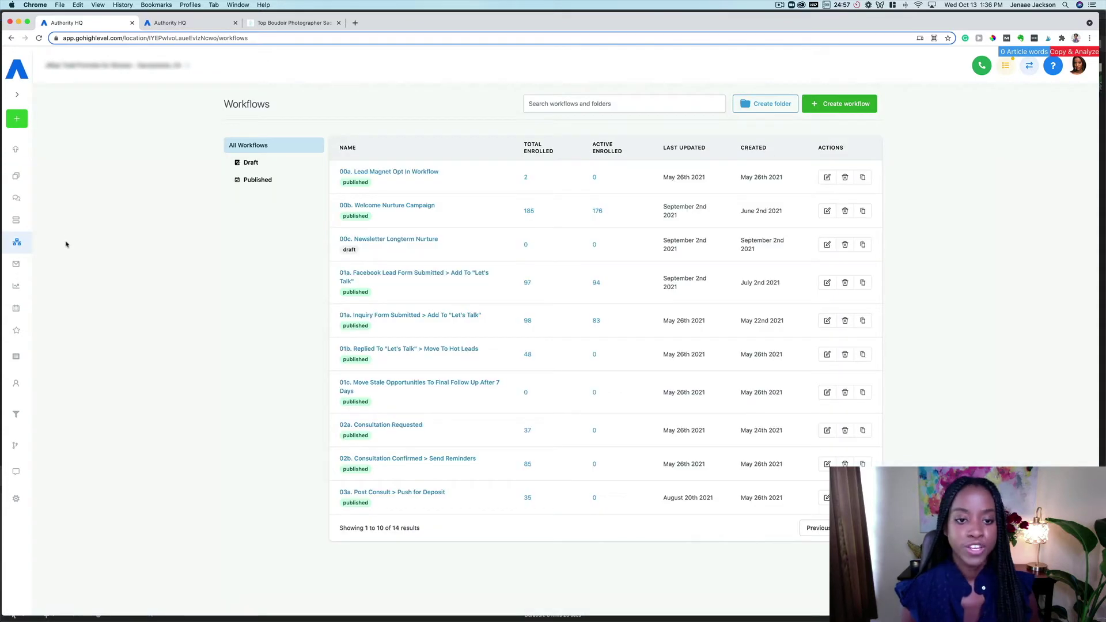
pyautogui.moveTo(504, 207)
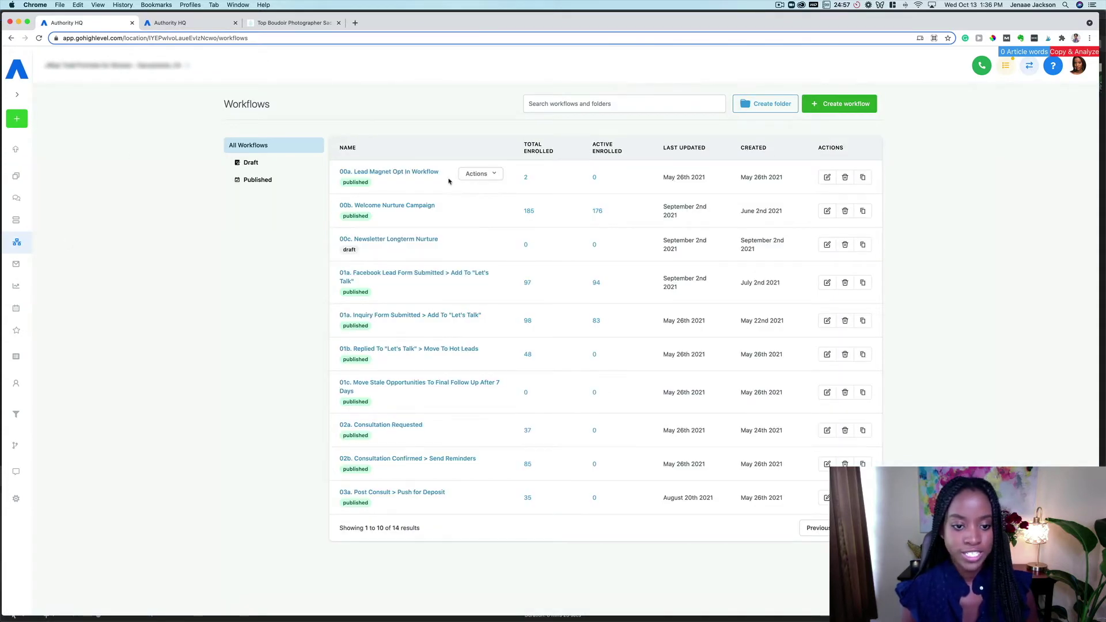
pyautogui.moveTo(461, 360)
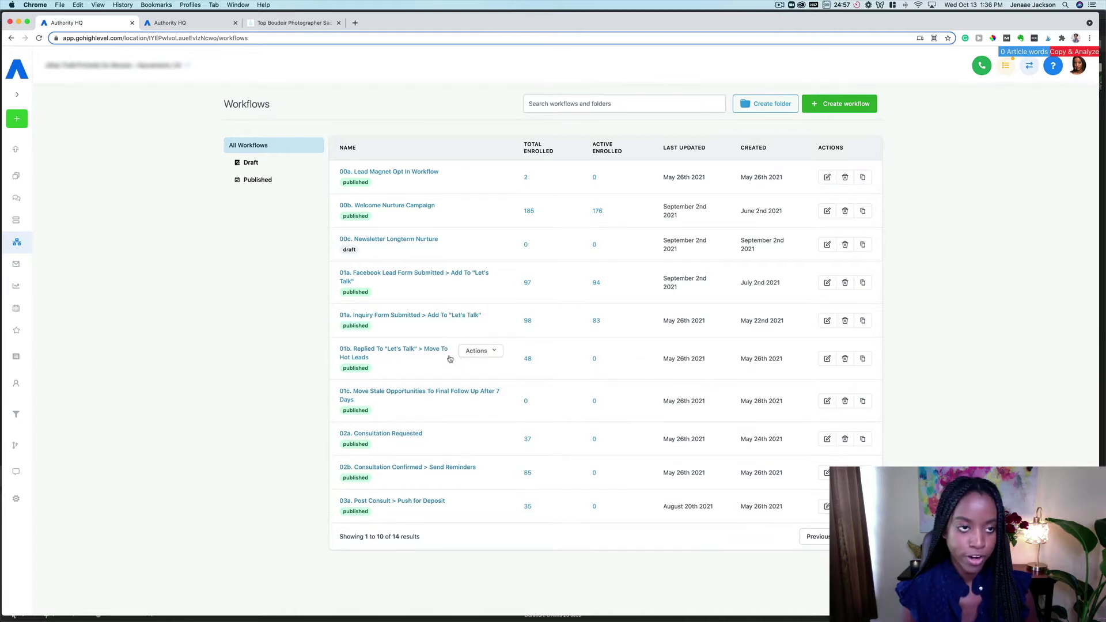
pyautogui.moveTo(336, 287)
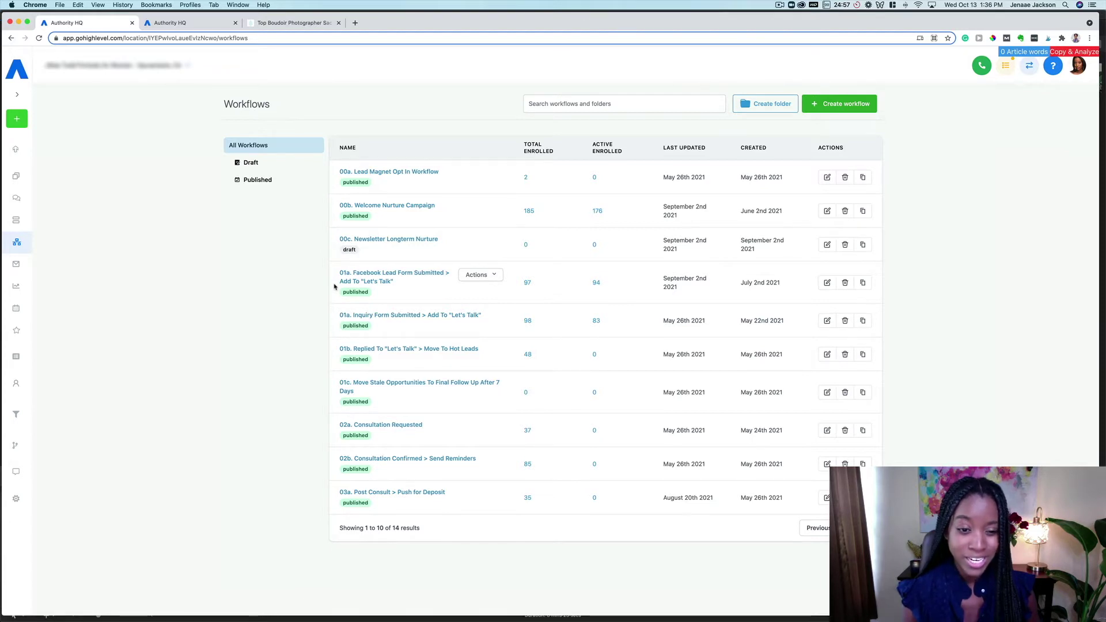
pyautogui.moveTo(369, 343)
pyautogui.click(369, 316)
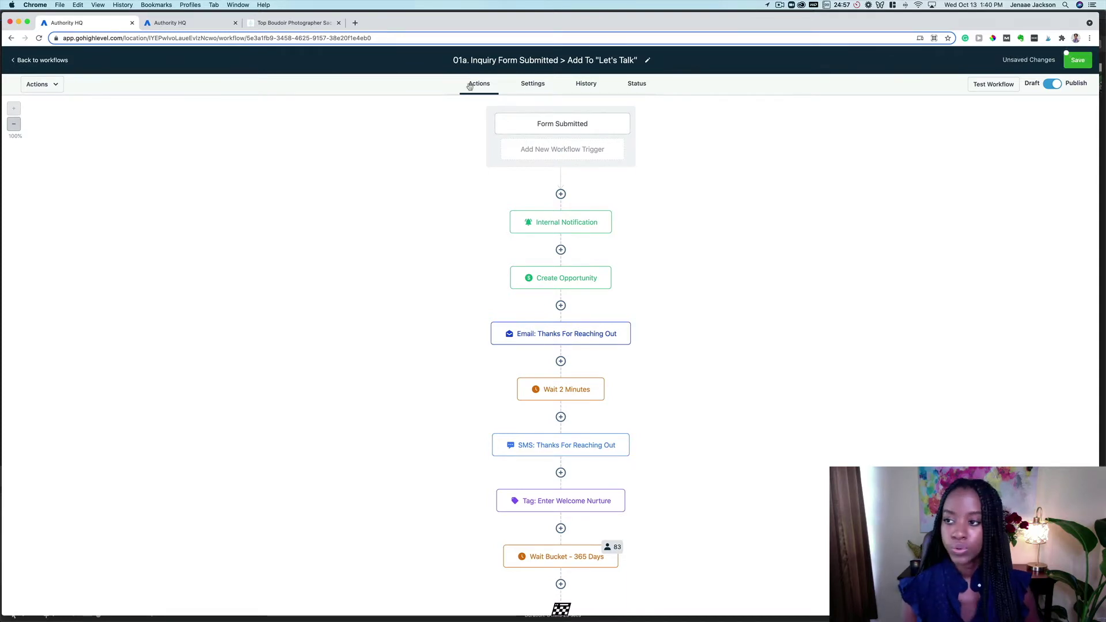
# Look over the workflow's action sequence and the website contact form that starts it, returning to the workflow.
pyautogui.scroll(-1, 454, 280)
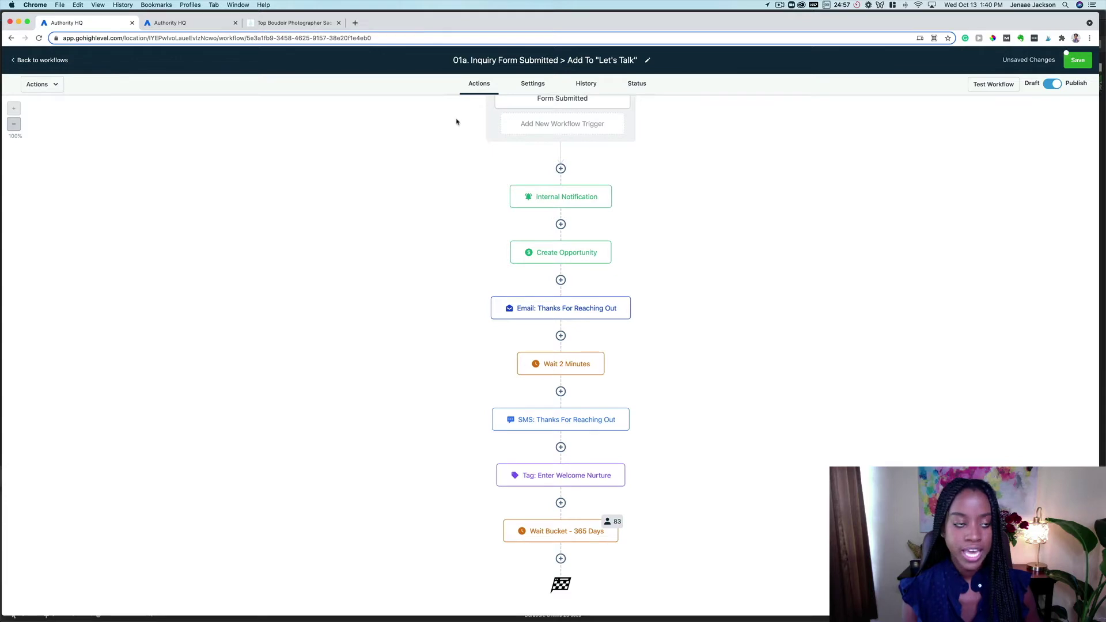
pyautogui.scroll(1, 456, 121)
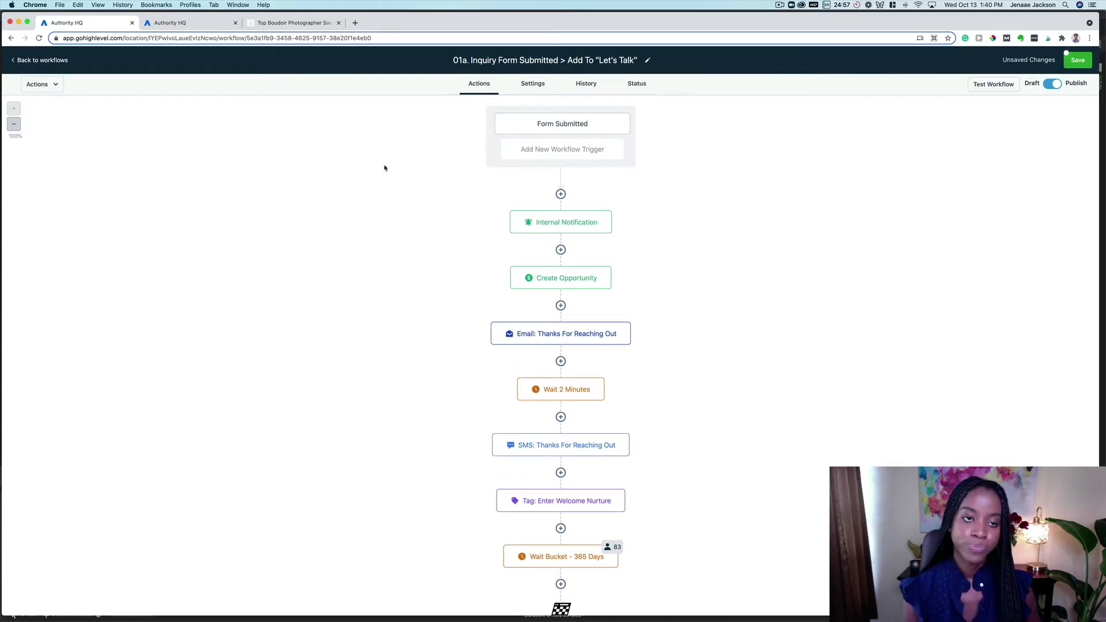
pyautogui.click(307, 22)
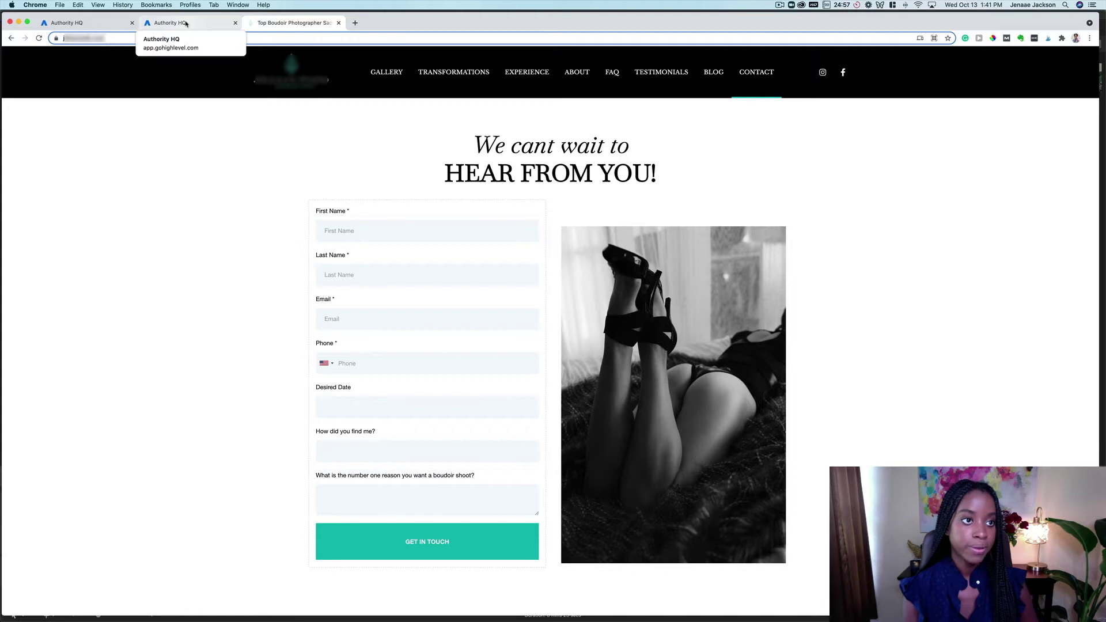
pyautogui.click(86, 23)
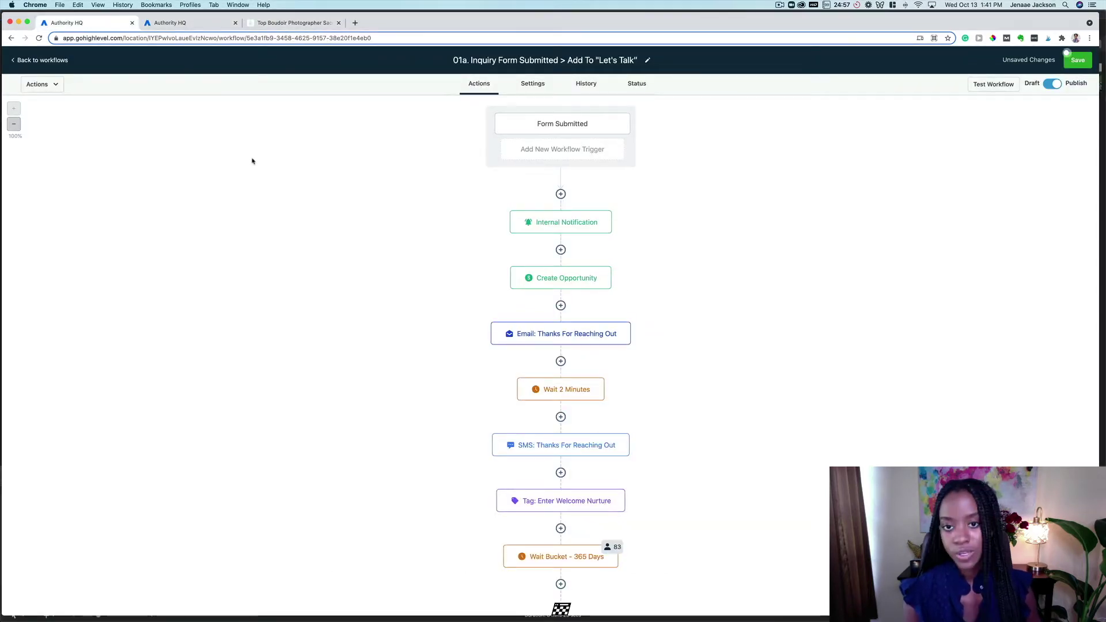
# Open the Form Submitted trigger's settings and examine the available workflow trigger types without changing the selection.
pyautogui.click(571, 132)
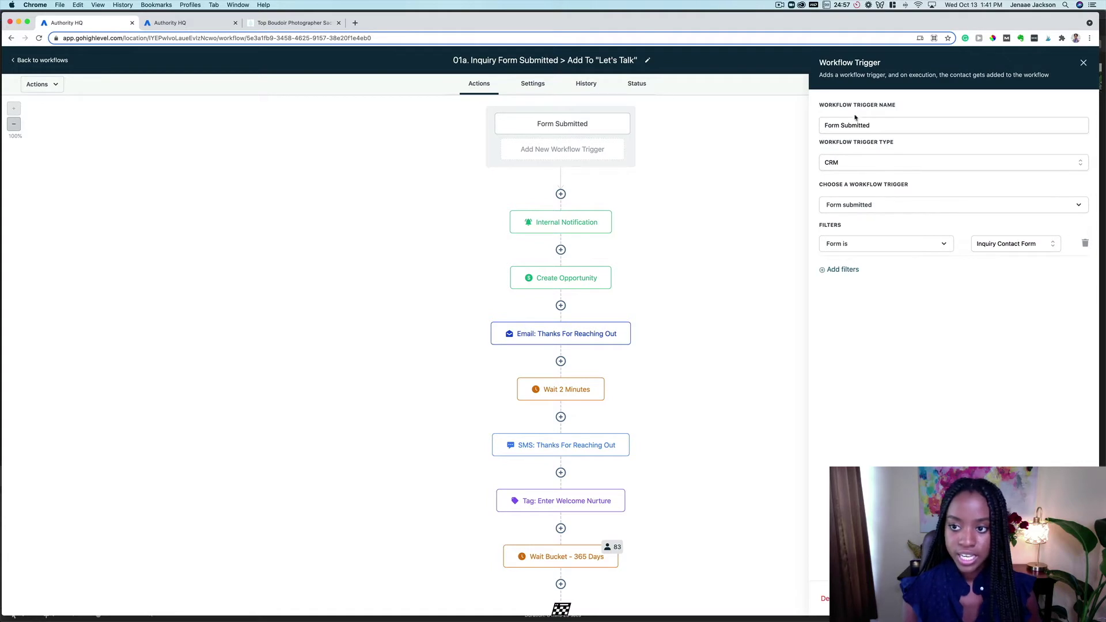
pyautogui.click(861, 169)
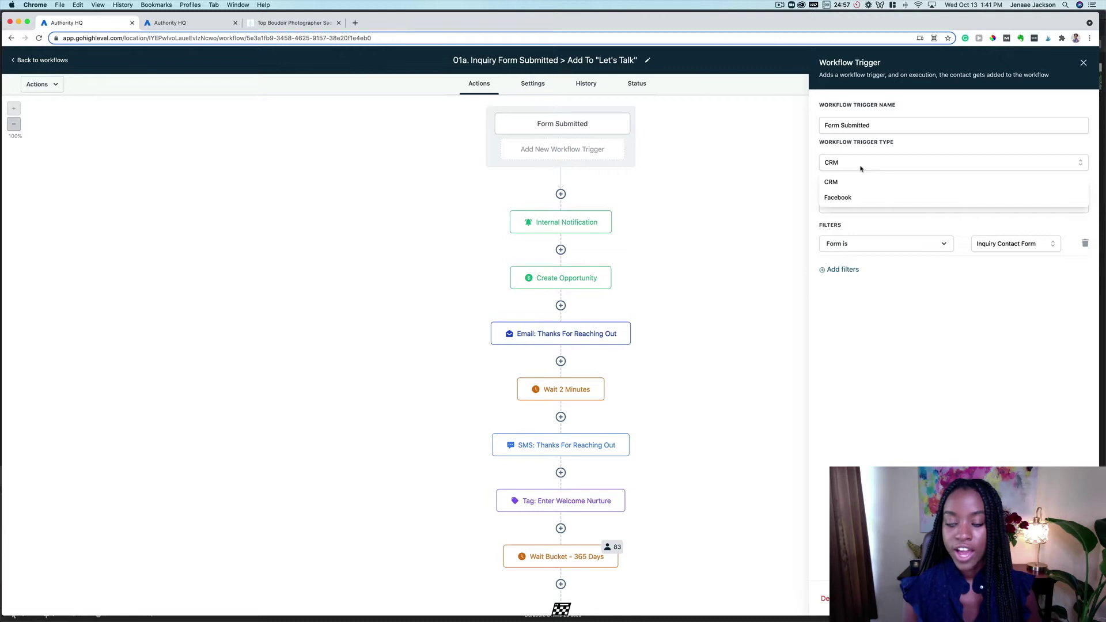
pyautogui.click(826, 151)
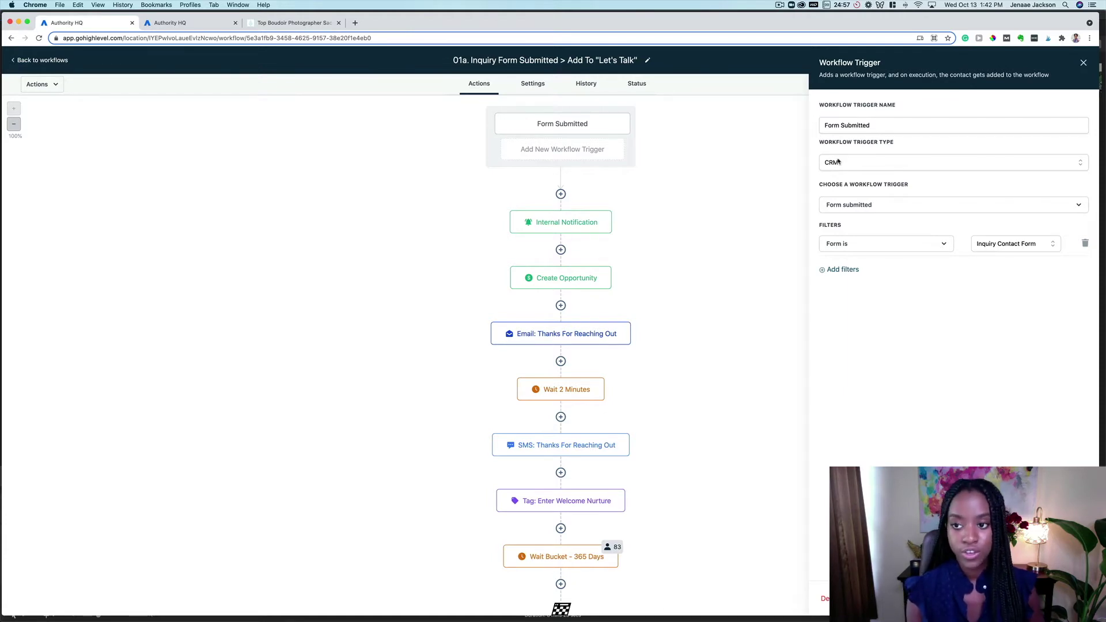
pyautogui.click(839, 163)
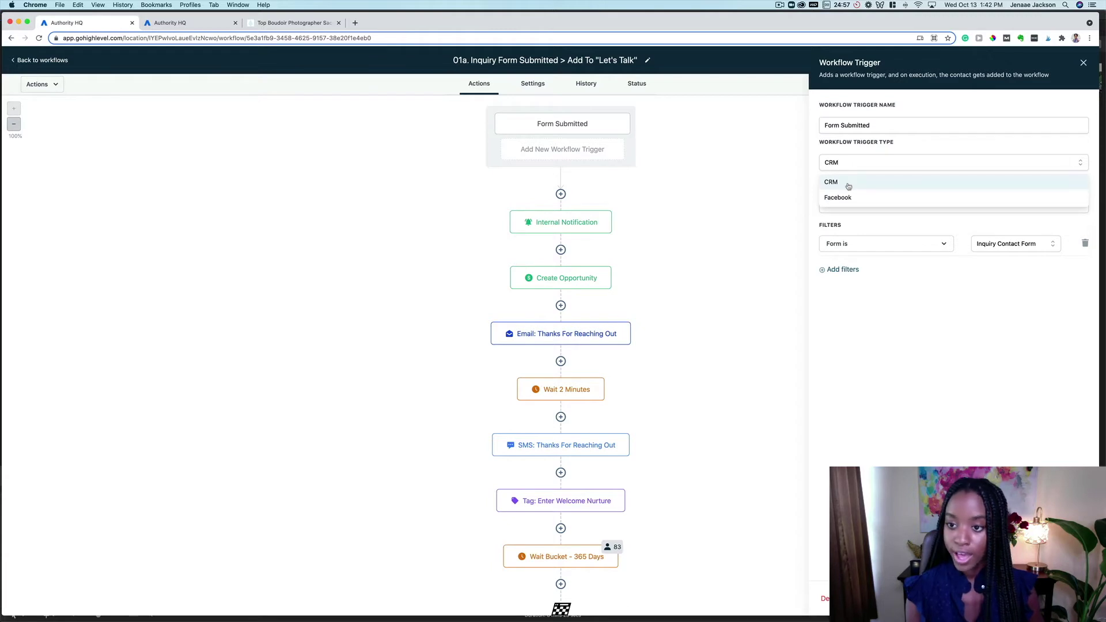
pyautogui.click(820, 144)
# Examine the CRM workflow triggers on offer, from the standard triggers through the membership triggers, keeping Form submitted as the trigger.
pyautogui.click(852, 205)
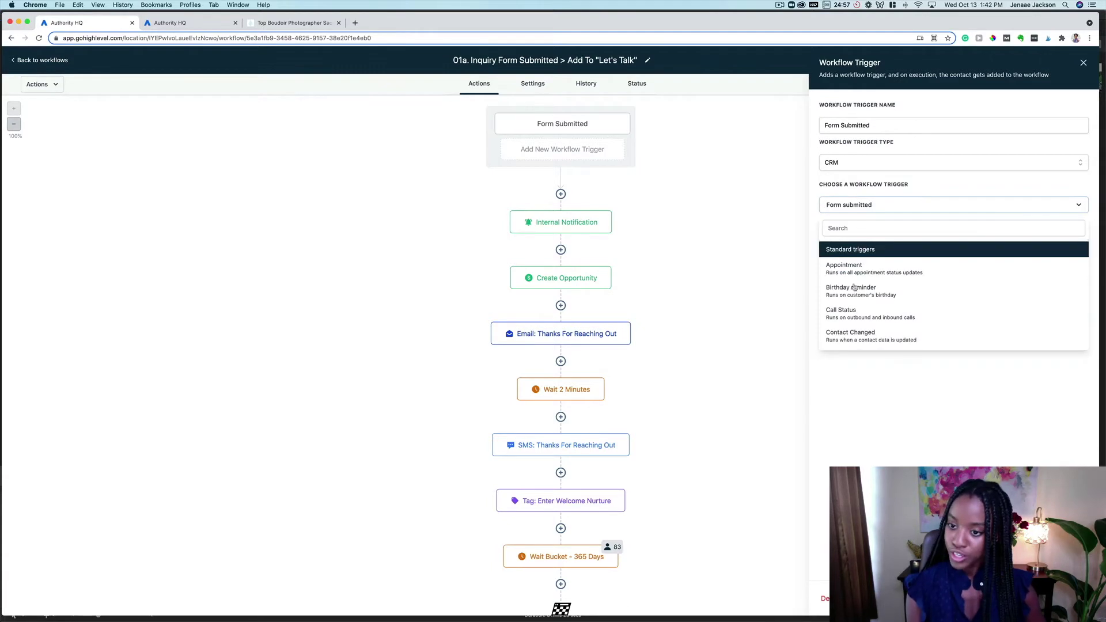
pyautogui.scroll(-1, 857, 339)
pyautogui.scroll(-10, 856, 338)
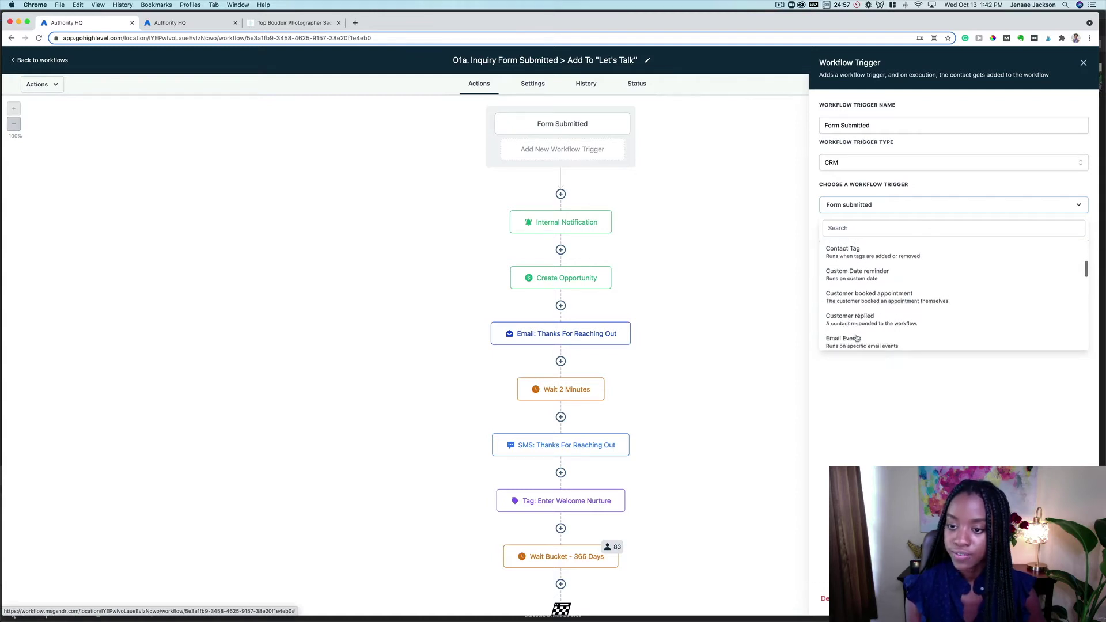
pyautogui.scroll(-10, 856, 338)
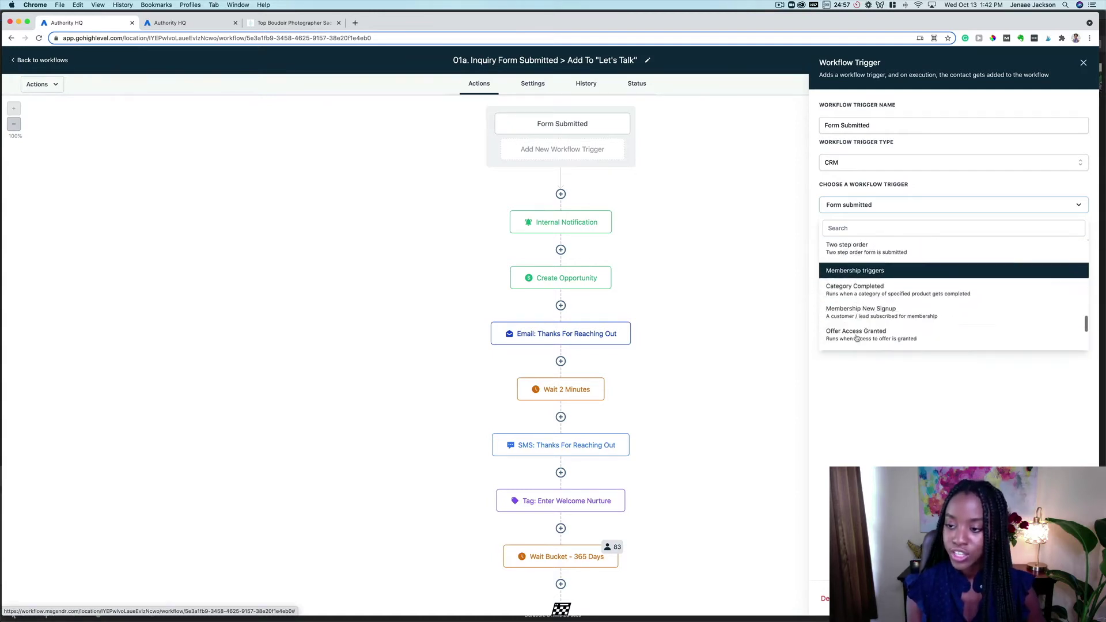
pyautogui.scroll(20, 856, 339)
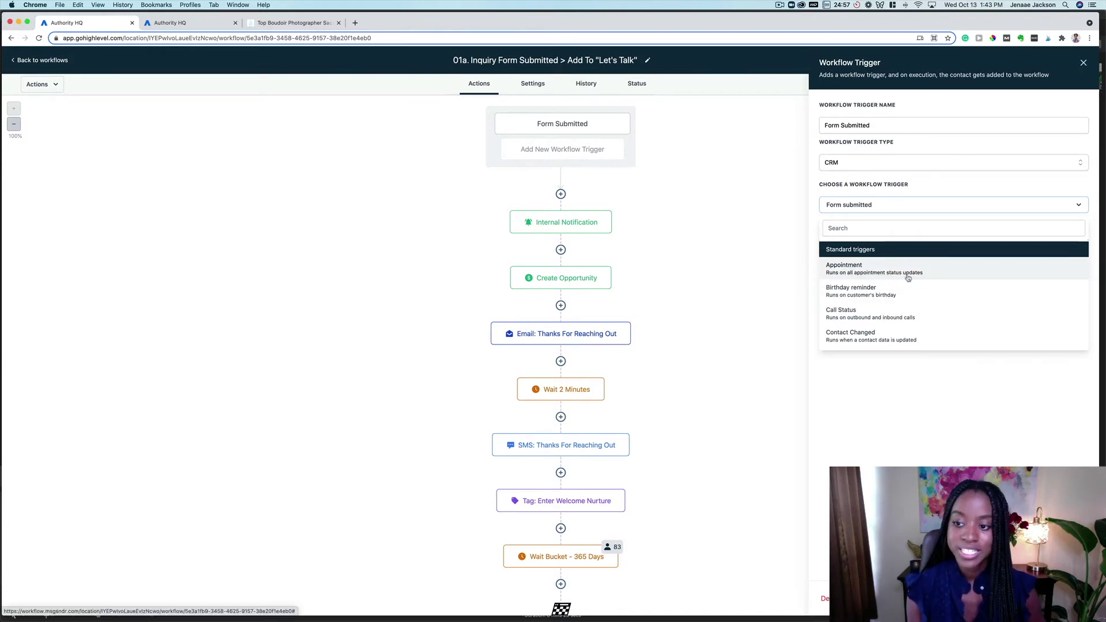
pyautogui.scroll(-3, 908, 278)
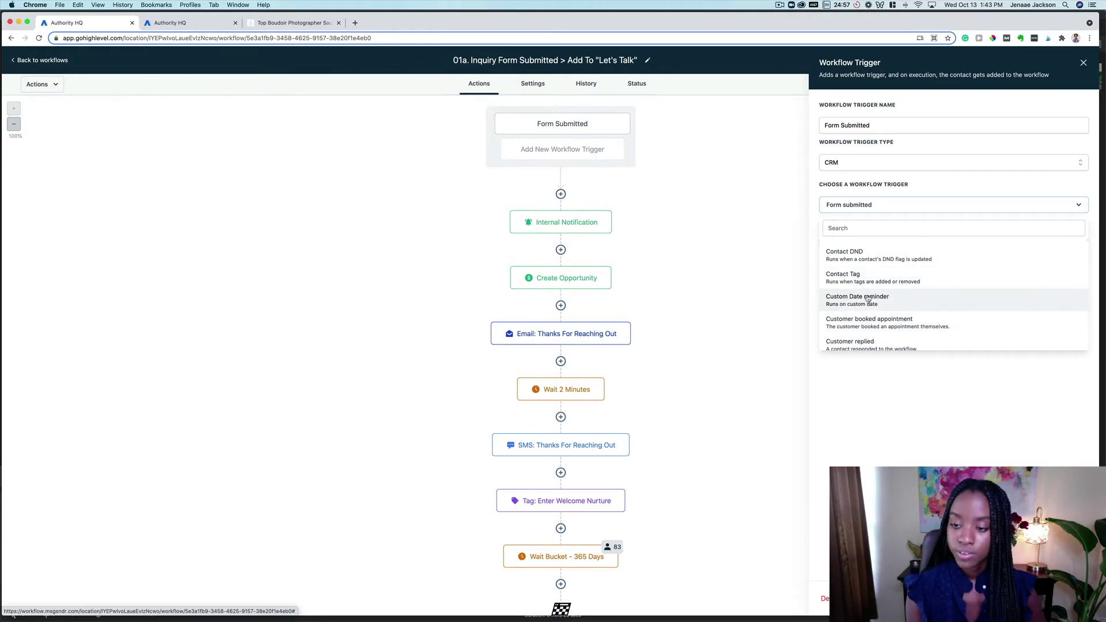
pyautogui.scroll(-2, 868, 299)
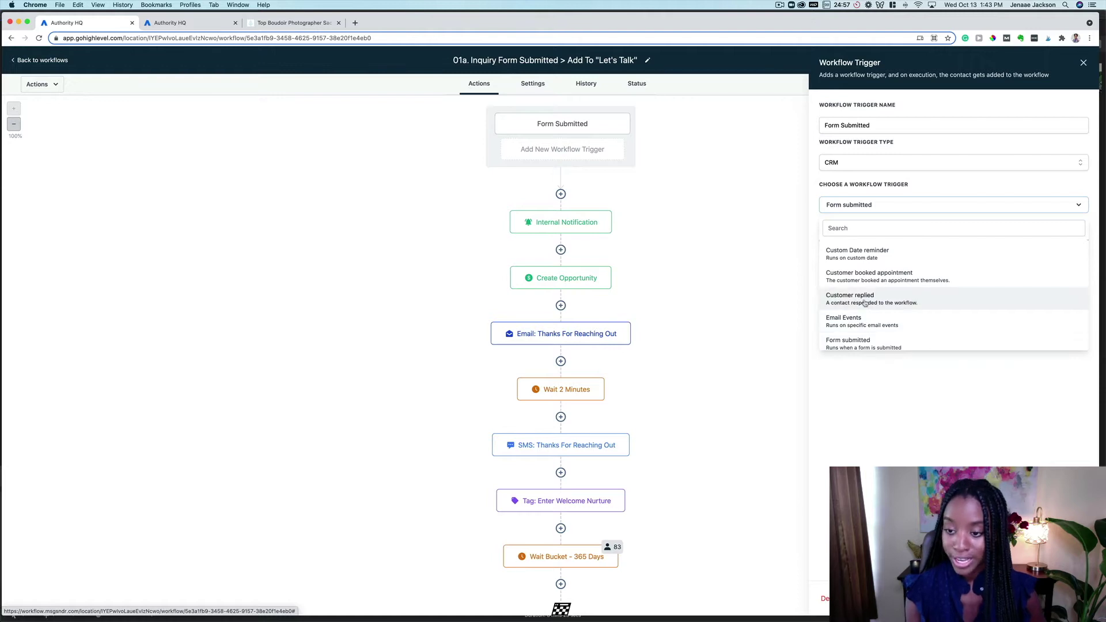
pyautogui.scroll(-5, 865, 303)
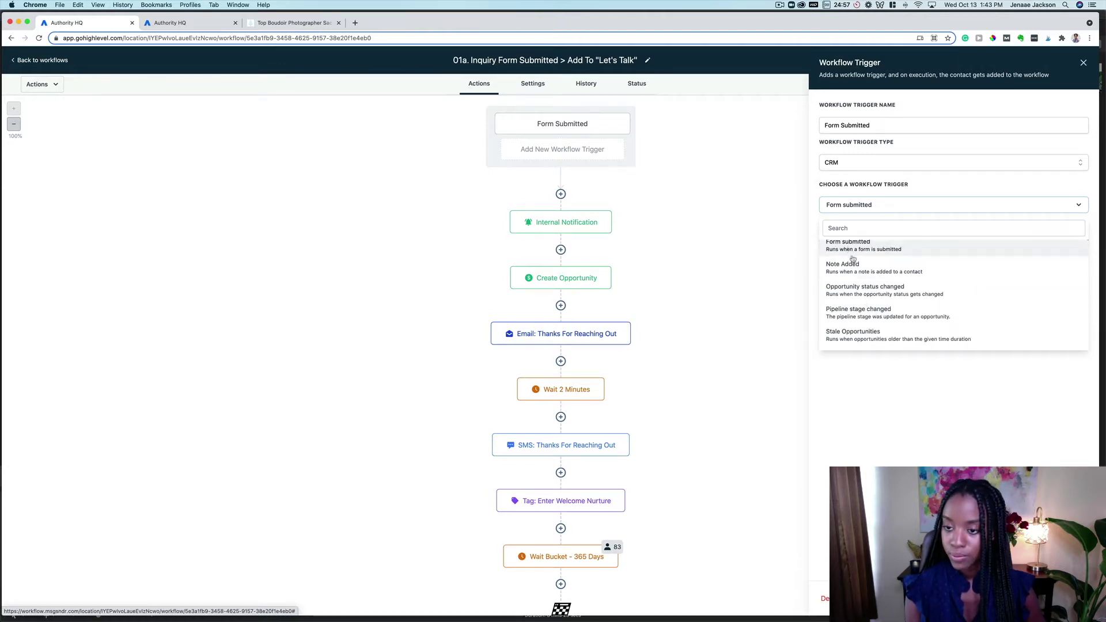
pyautogui.scroll(-2, 859, 291)
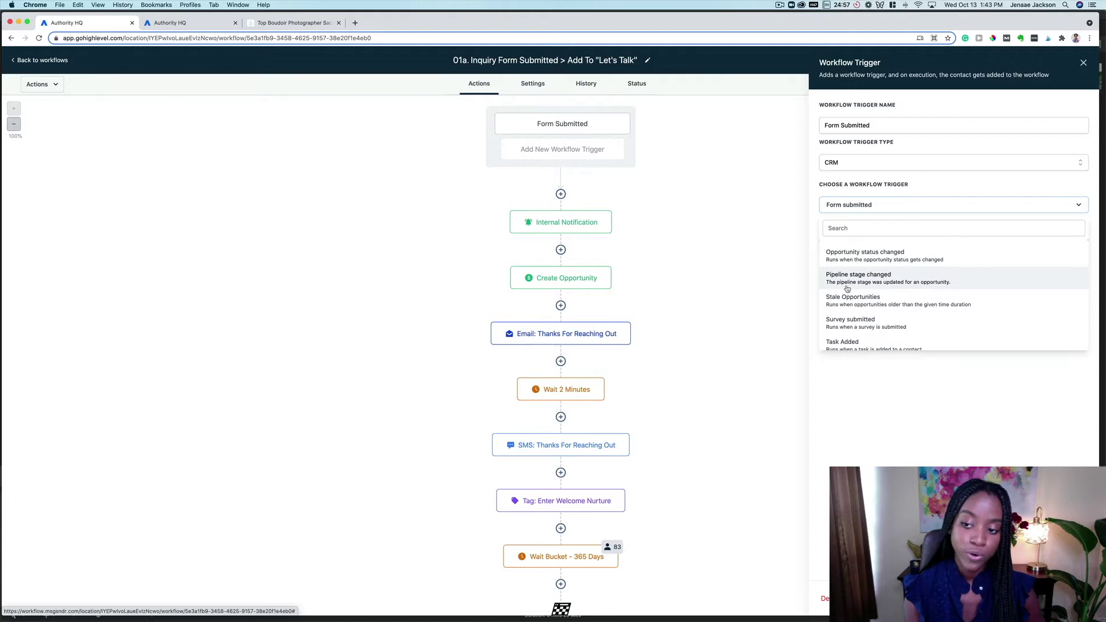
pyautogui.scroll(-1, 847, 288)
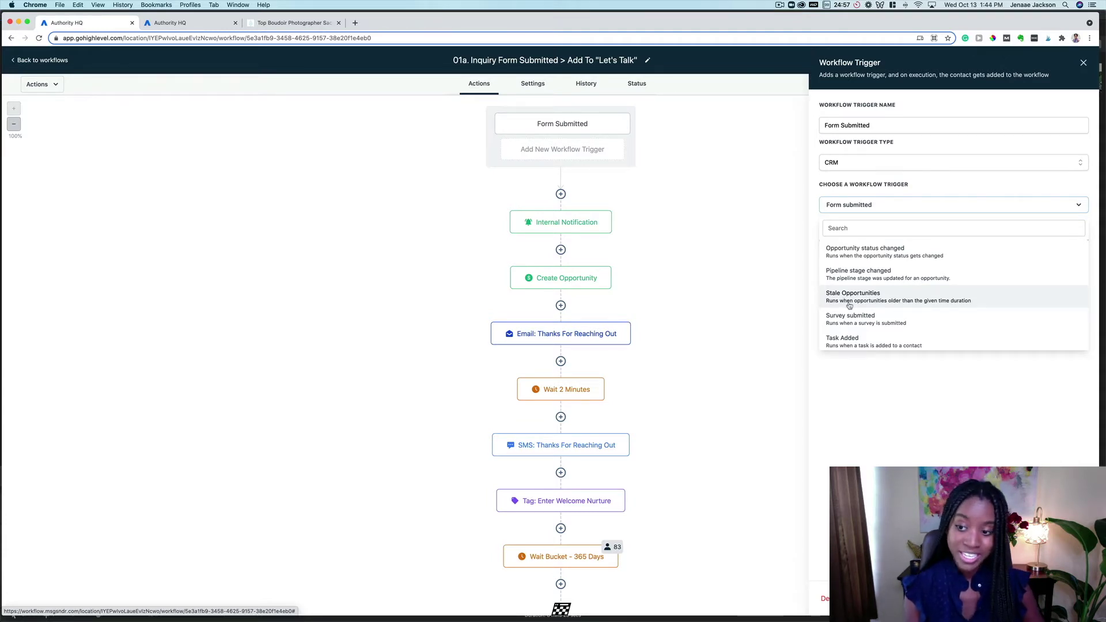
pyautogui.scroll(-8, 849, 306)
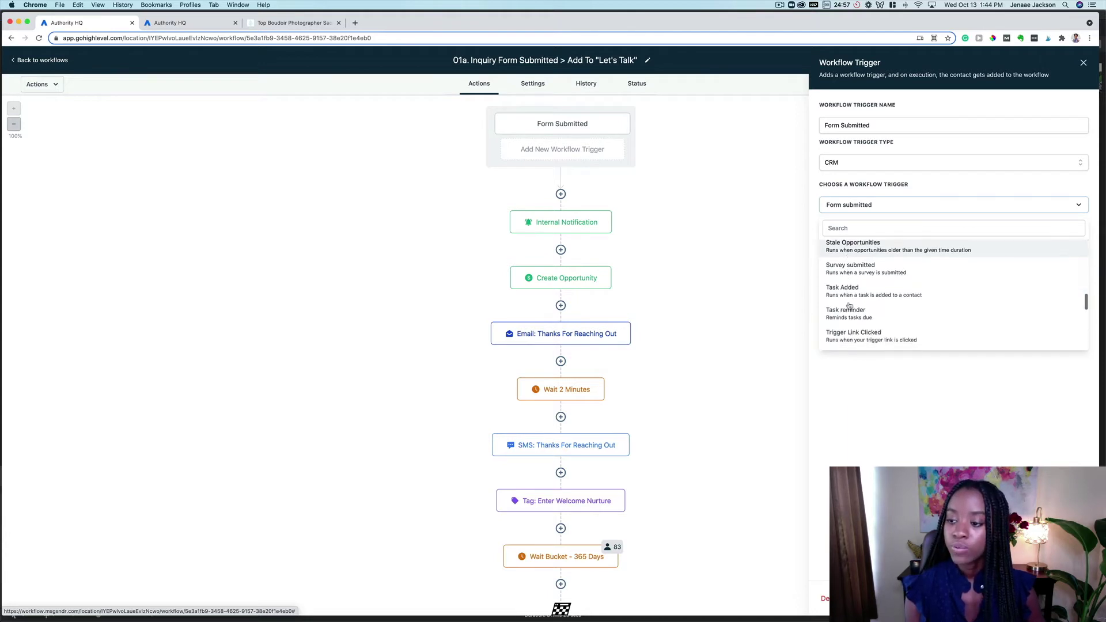
pyautogui.scroll(-8, 849, 306)
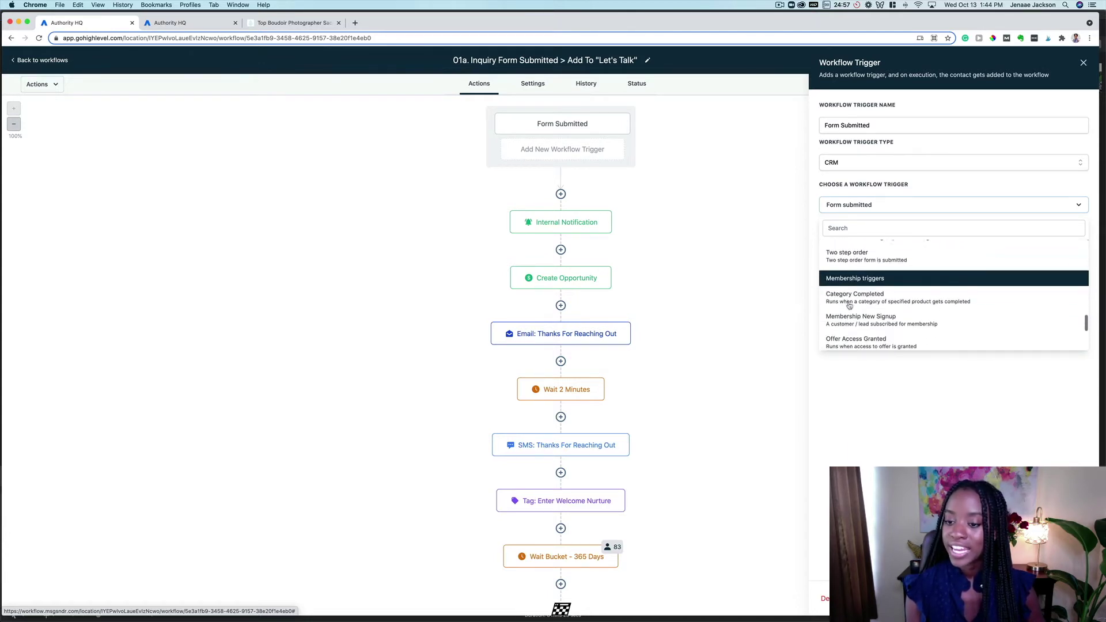
pyautogui.scroll(15, 849, 306)
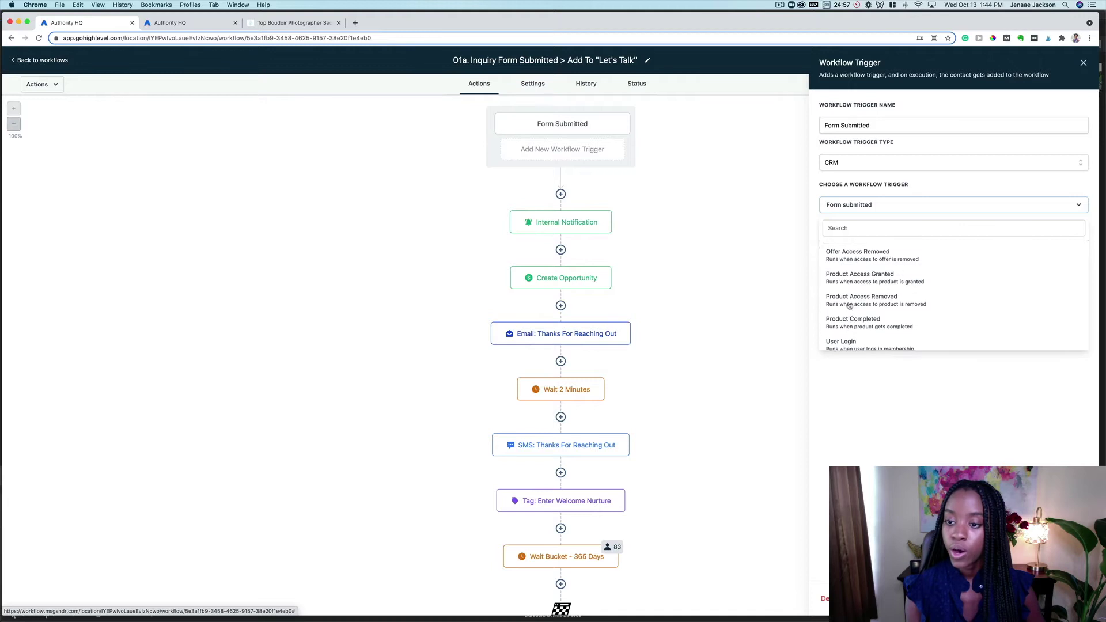
pyautogui.click(818, 224)
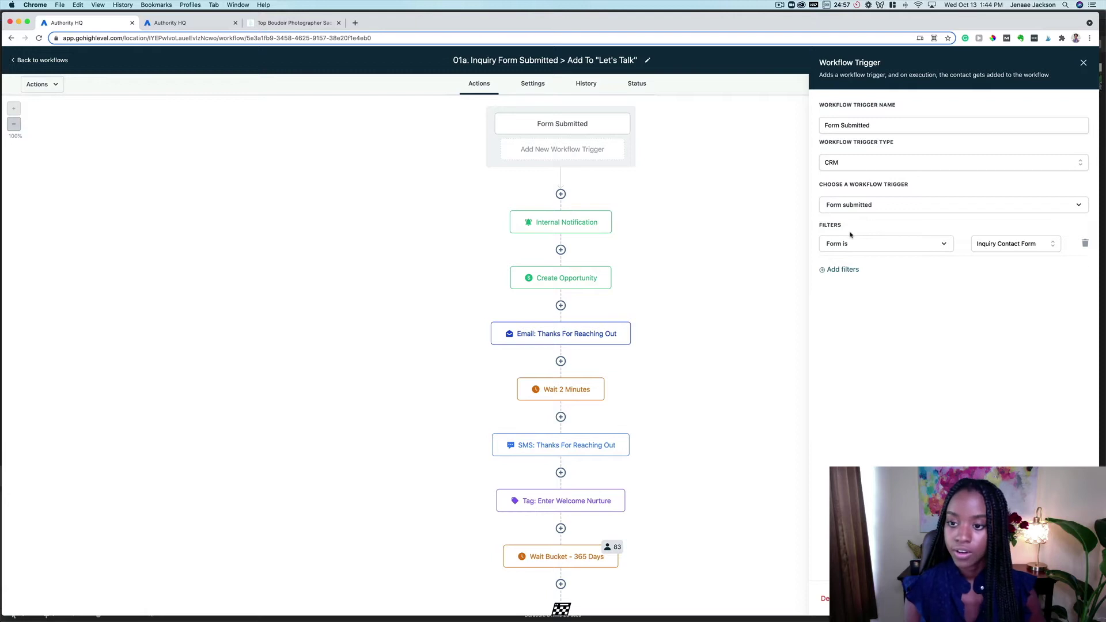
# Review the trigger filter's field and form options, keep Inquiry Contact Form as the form, and close the trigger settings.
pyautogui.click(945, 245)
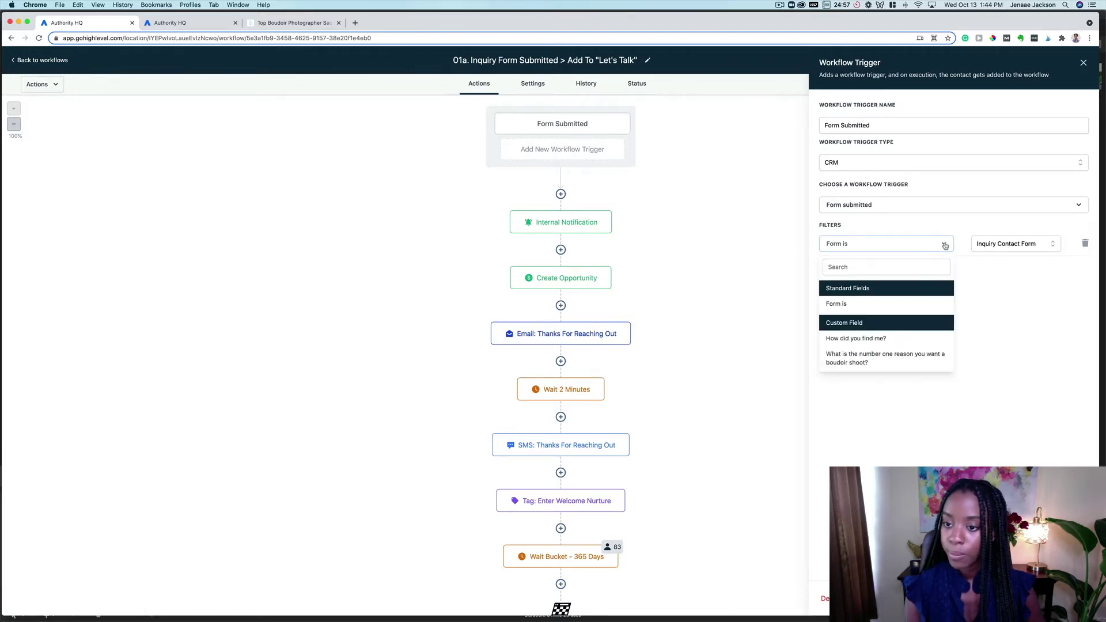
pyautogui.click(991, 249)
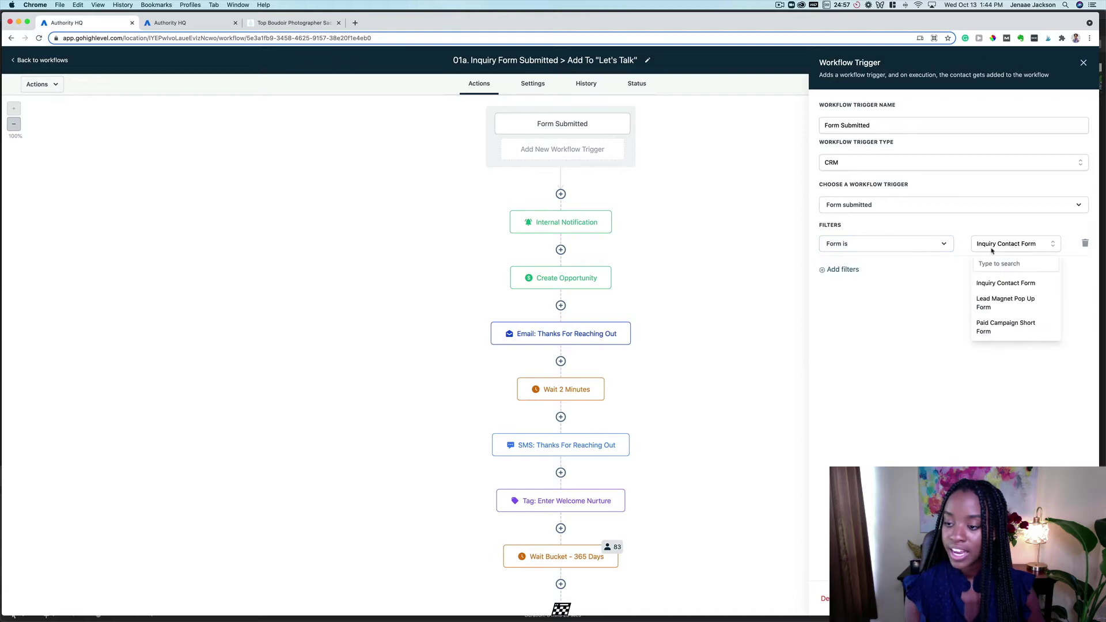
pyautogui.click(994, 283)
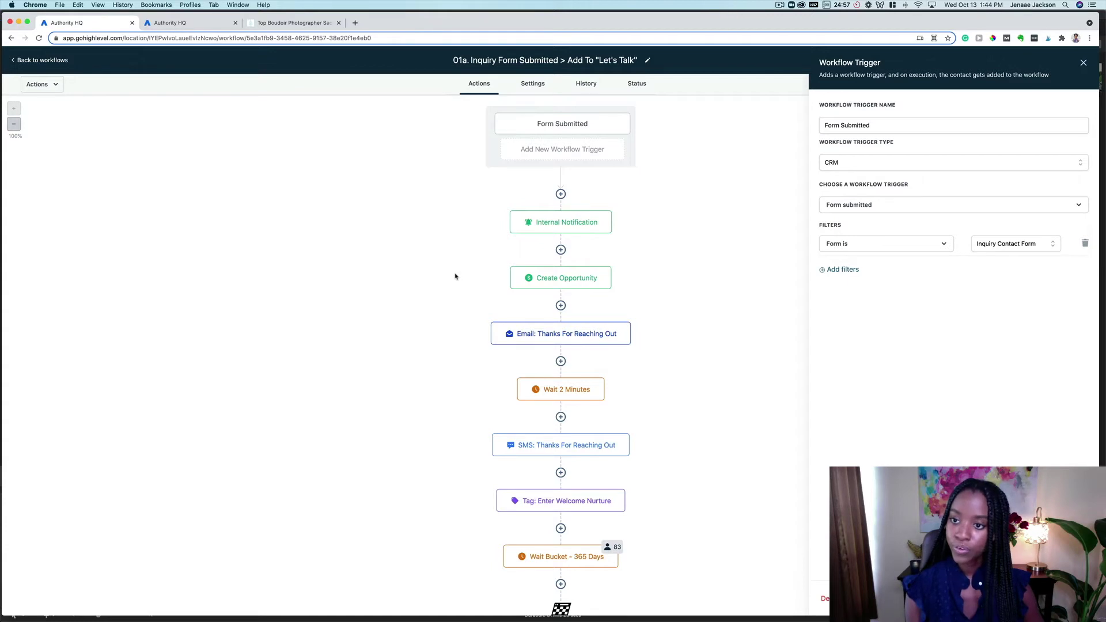
pyautogui.moveTo(461, 620)
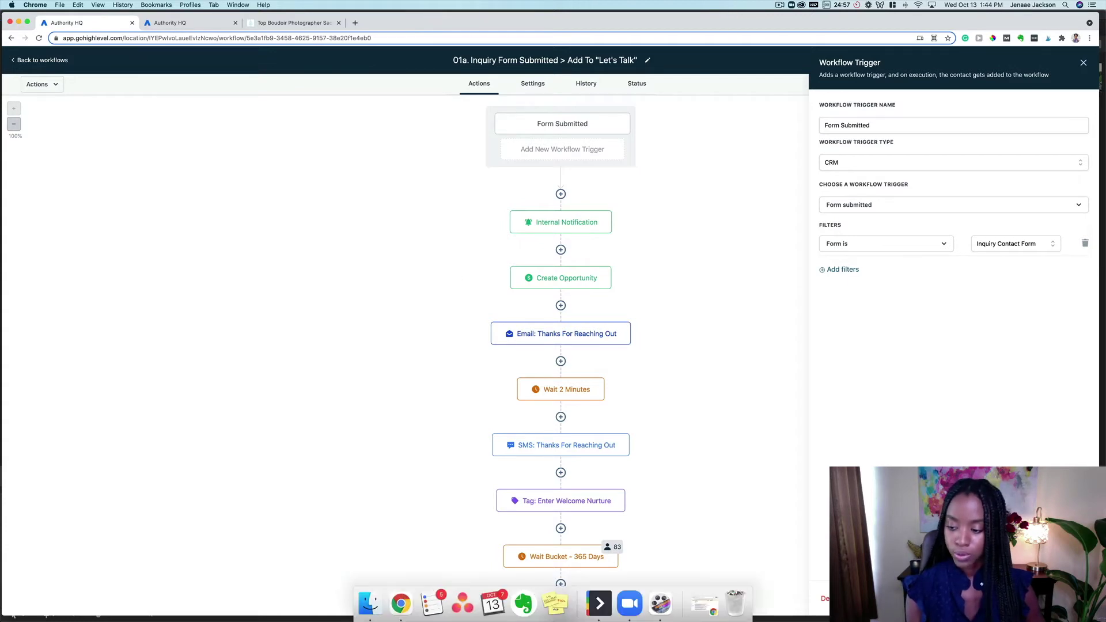
pyautogui.press('Escape')
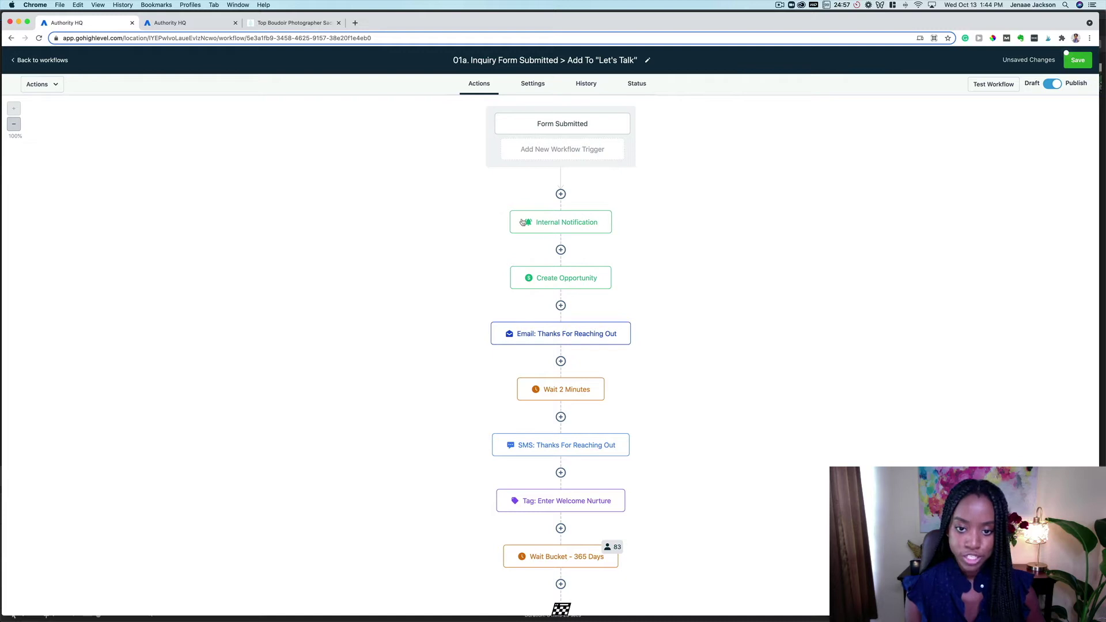
# Open the Internal Notification action and read its email message, including the contact fields for the lead's details and reason for inquiry.
pyautogui.click(551, 229)
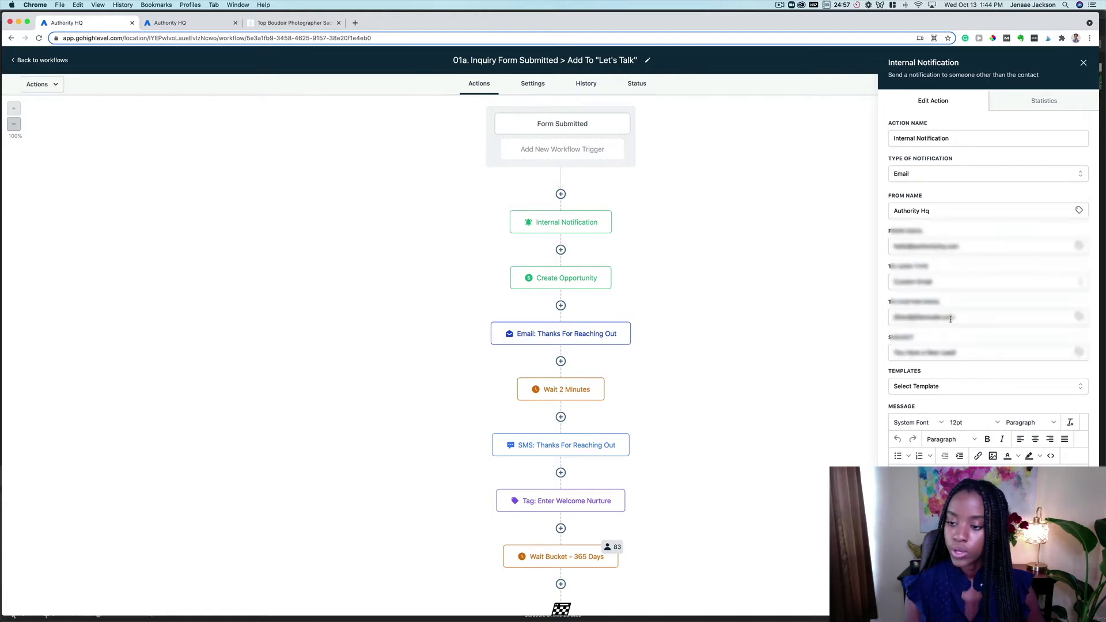
pyautogui.scroll(-1, 950, 319)
pyautogui.scroll(-3, 950, 319)
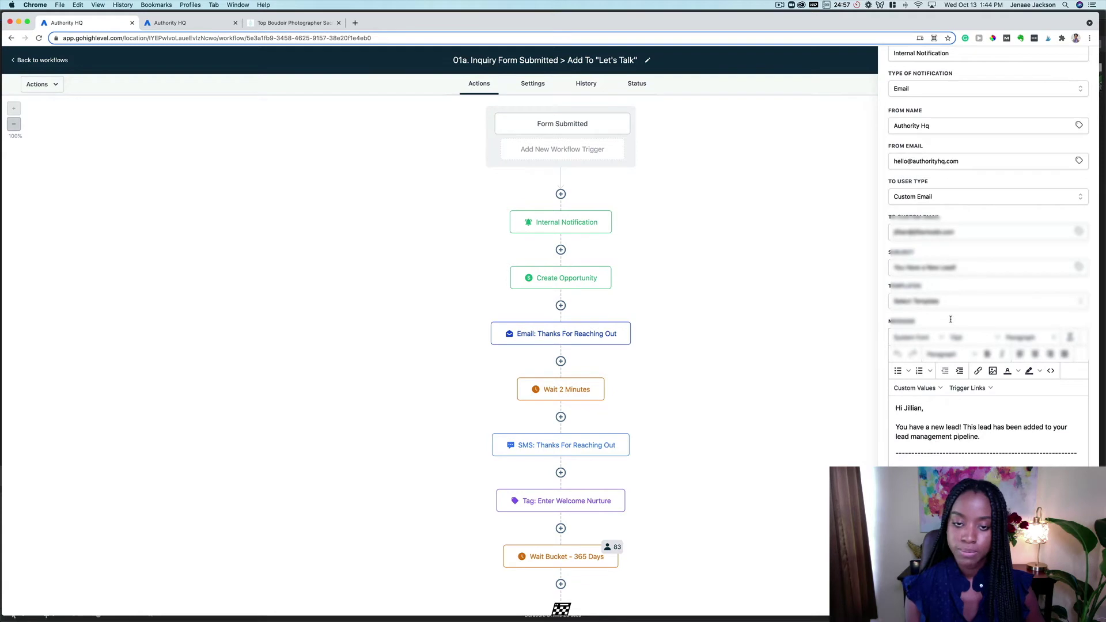
pyautogui.scroll(-3, 947, 416)
pyautogui.scroll(3, 948, 416)
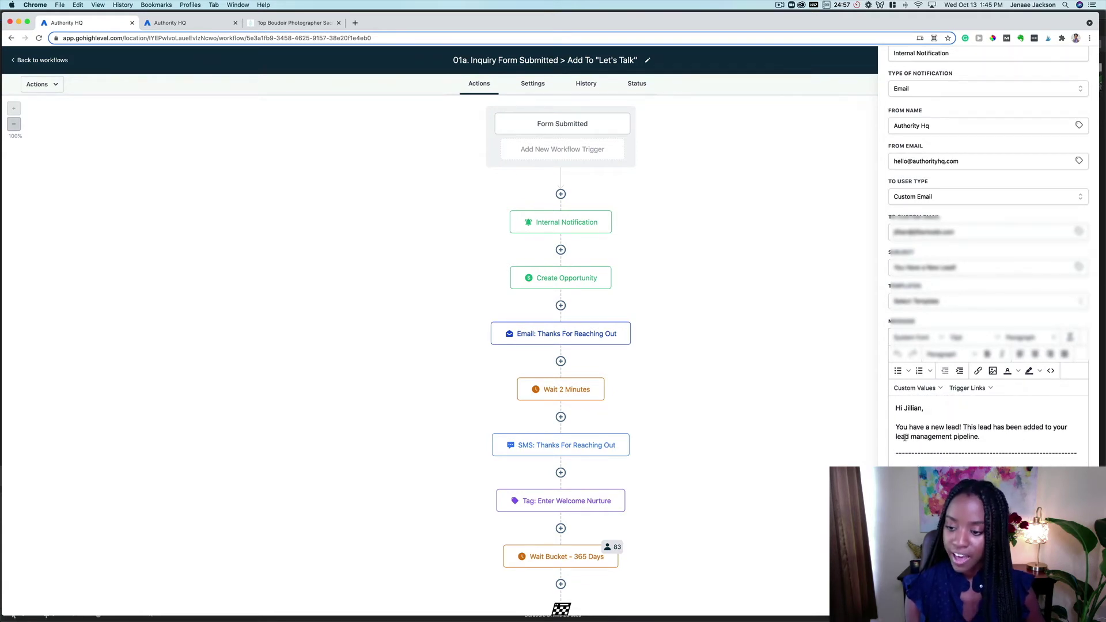
pyautogui.scroll(-2, 904, 438)
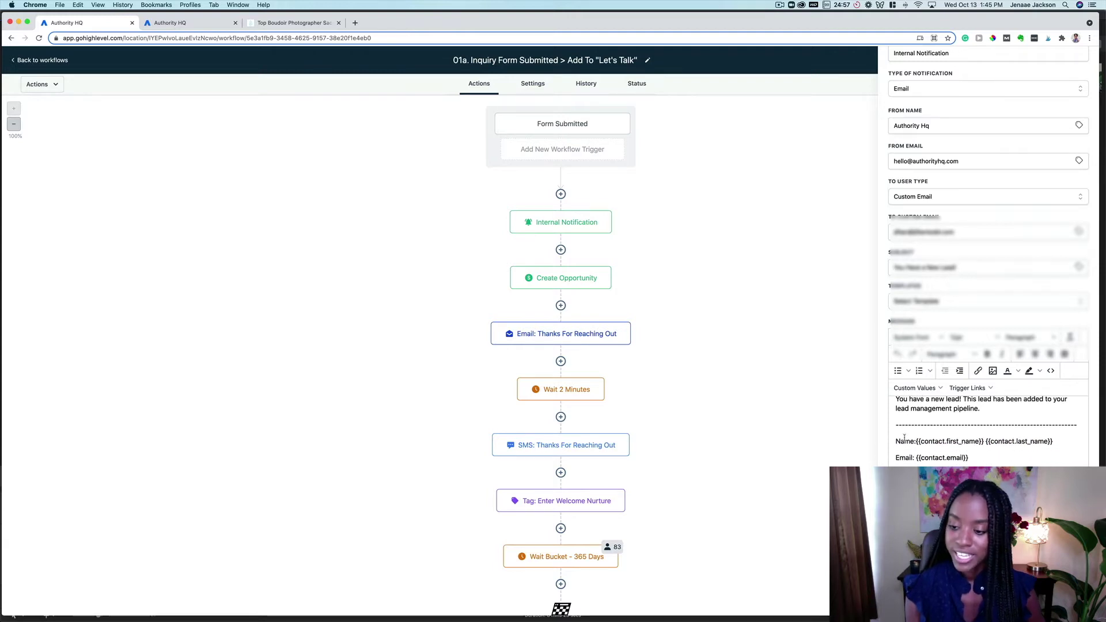
pyautogui.scroll(-3, 904, 438)
pyautogui.scroll(1, 904, 437)
pyautogui.scroll(-2, 910, 433)
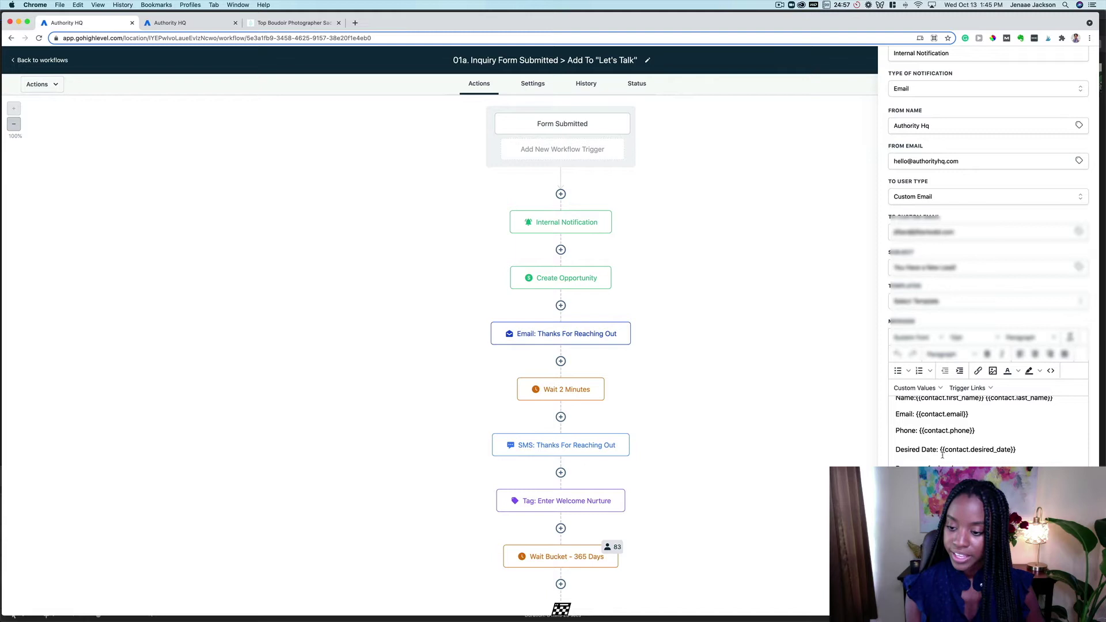
pyautogui.scroll(-2, 943, 454)
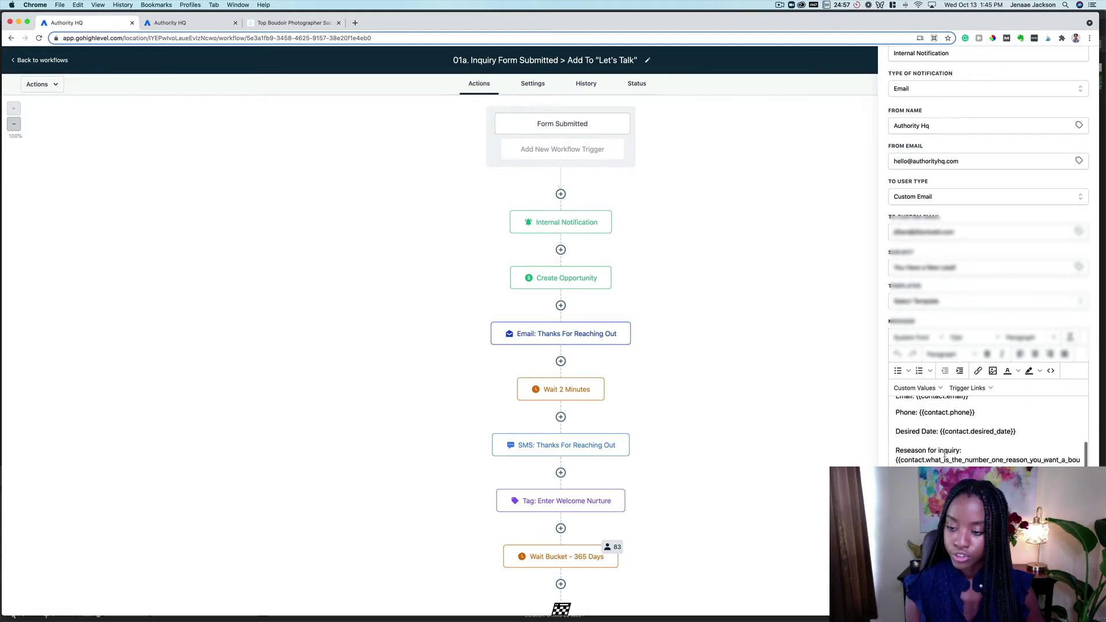
pyautogui.scroll(5, 927, 415)
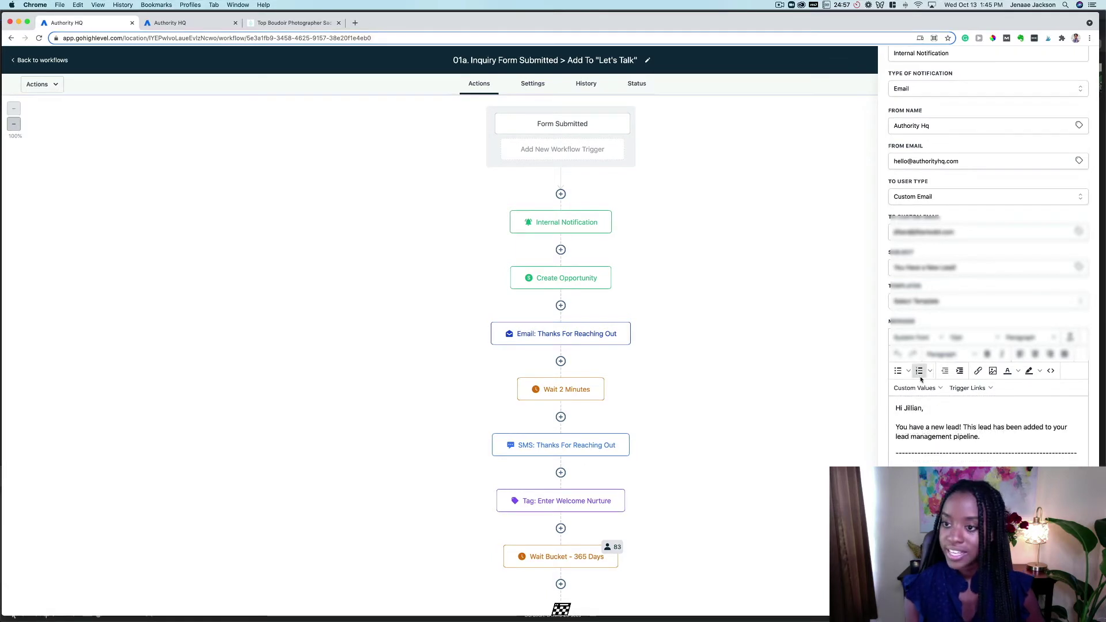
# Examine the notification's recipient and type options, keep Custom Email and Email, and return to the workflow's action sequence.
pyautogui.click(926, 198)
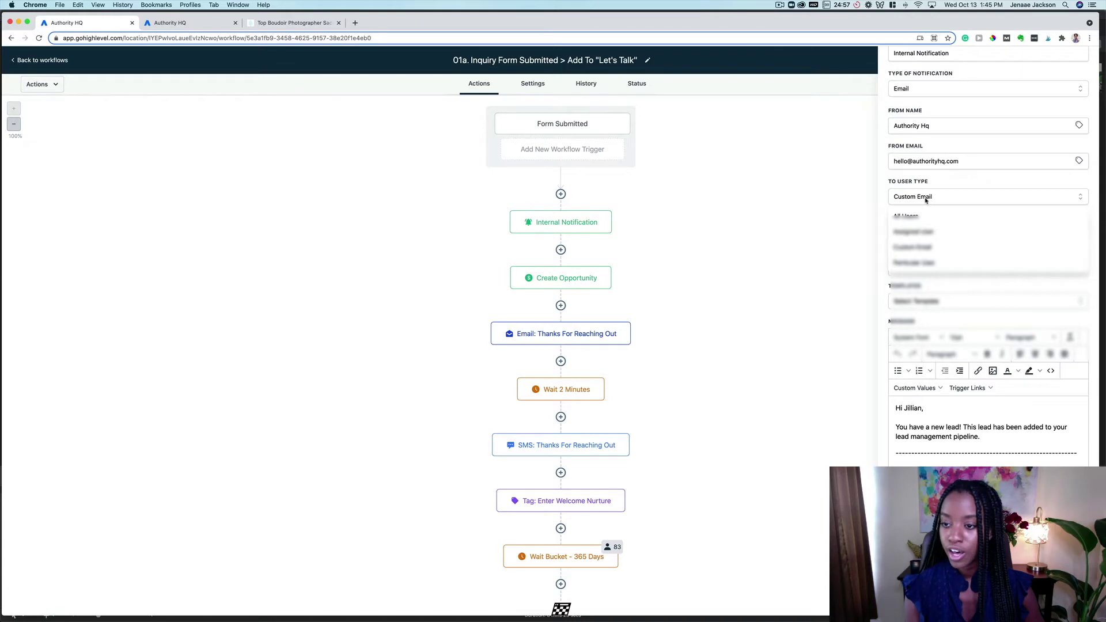
pyautogui.click(925, 199)
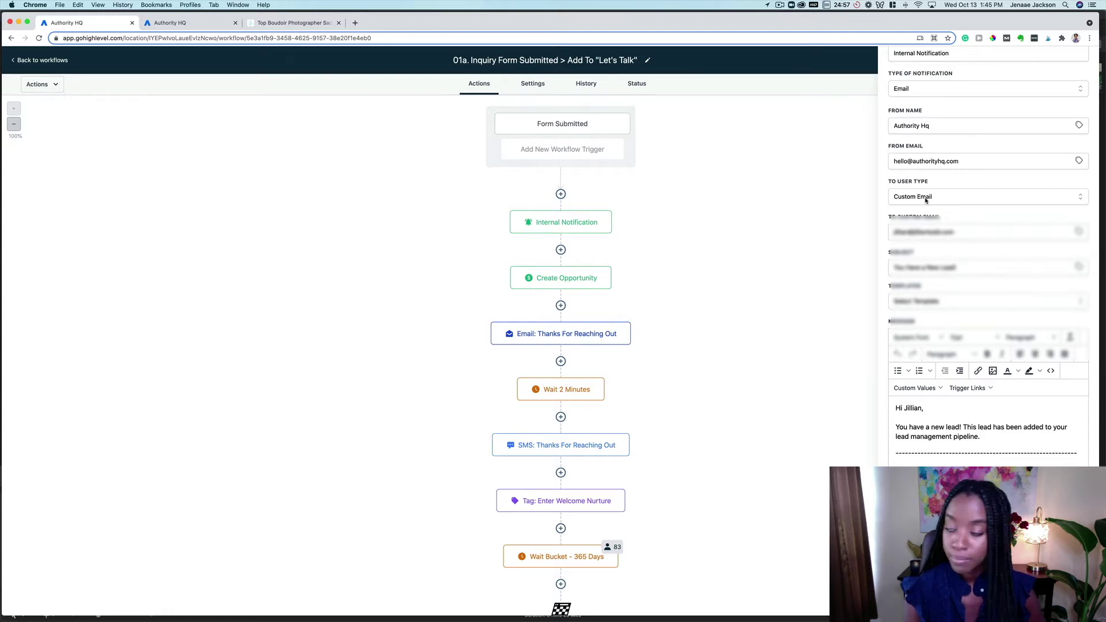
pyautogui.click(942, 87)
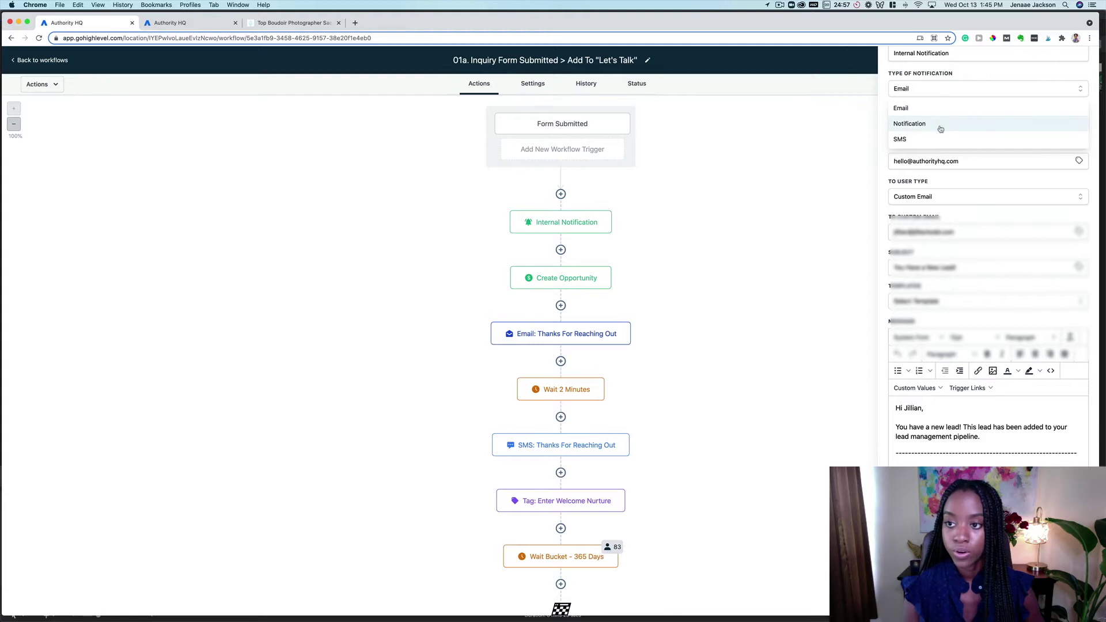
pyautogui.click(925, 109)
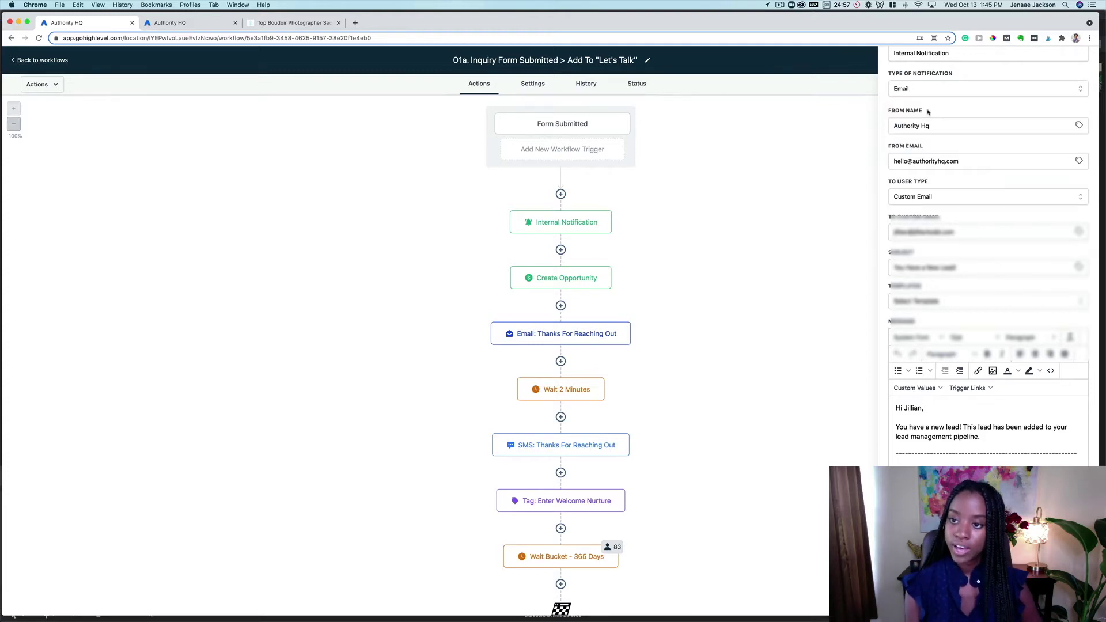
pyautogui.scroll(-5, 1075, 434)
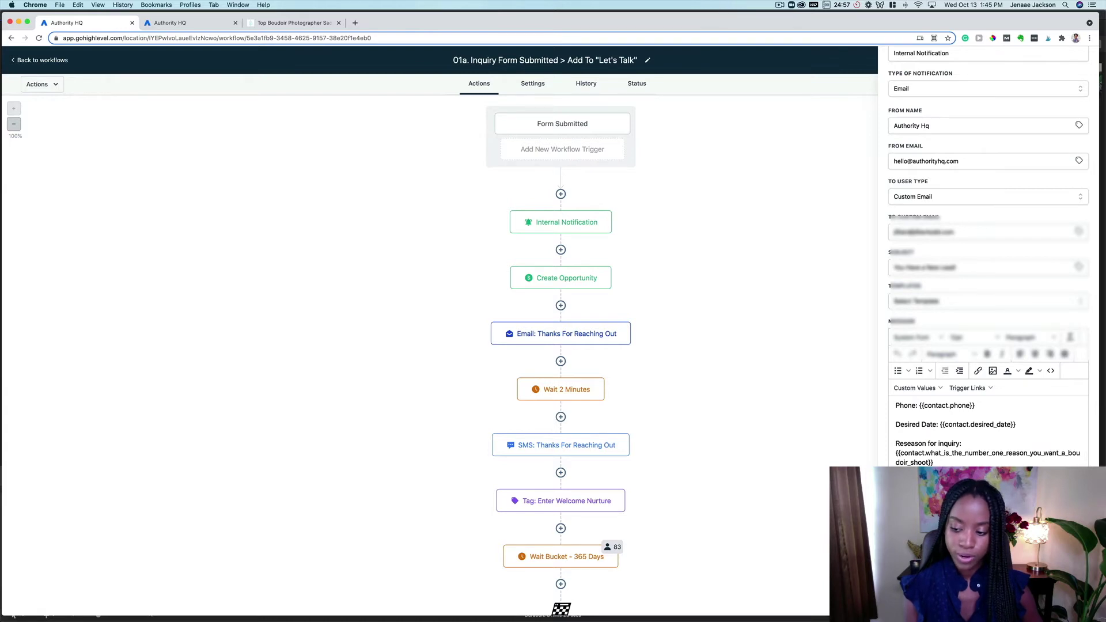
pyautogui.click(1060, 599)
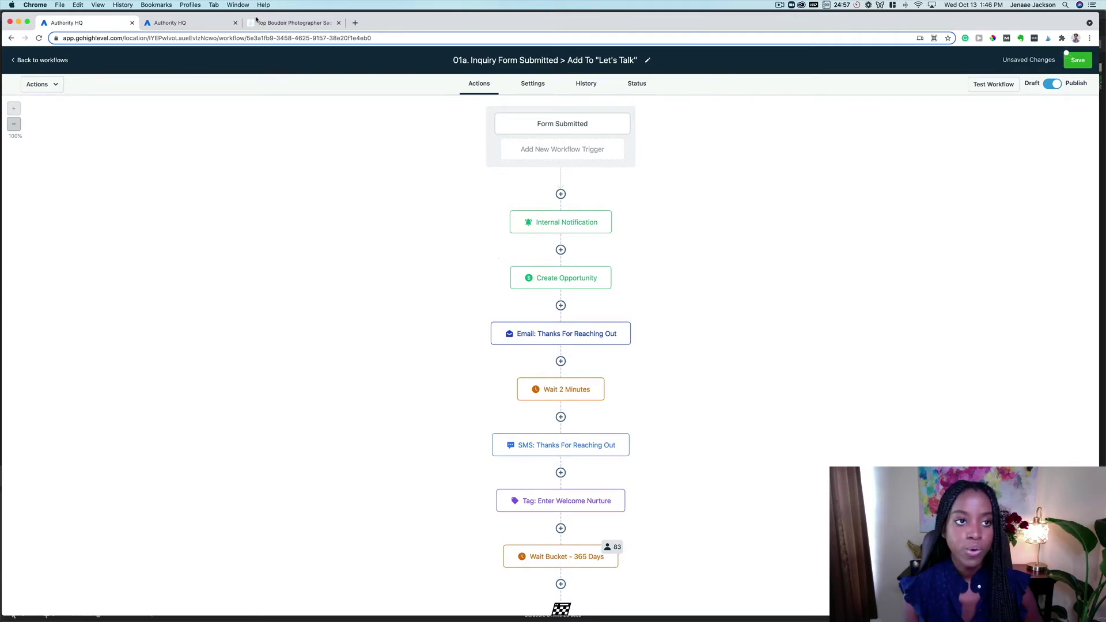
# Duplicate the browser tab holding the Welcome Nurture Campaign workflow and open the account's opportunities pipeline in the copy.
pyautogui.click(186, 23)
pyautogui.rightClick(185, 23)
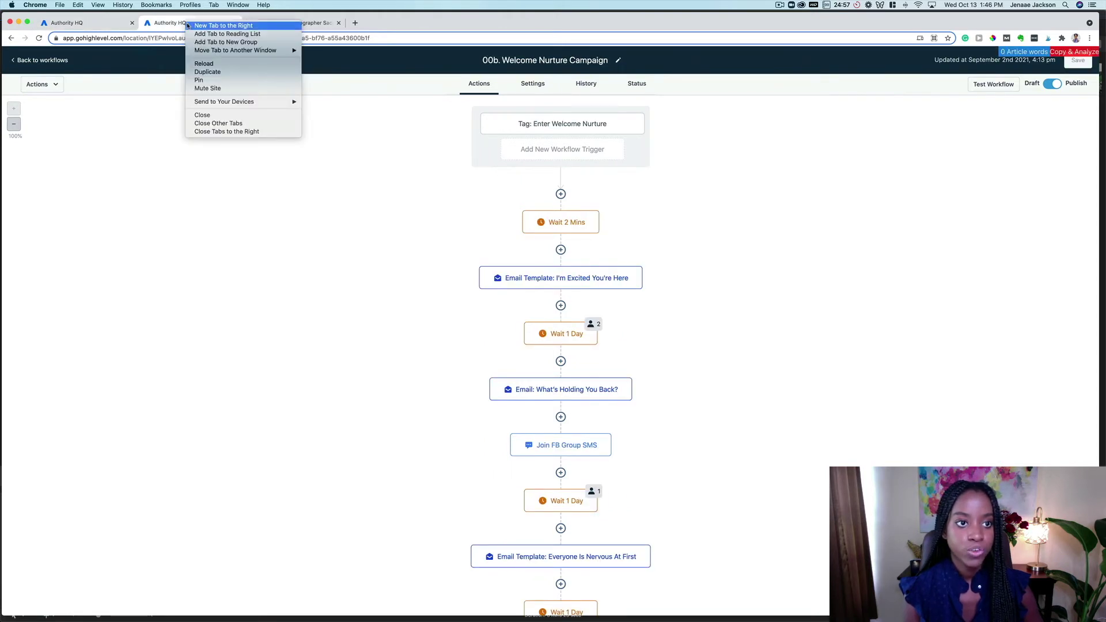
pyautogui.click(212, 74)
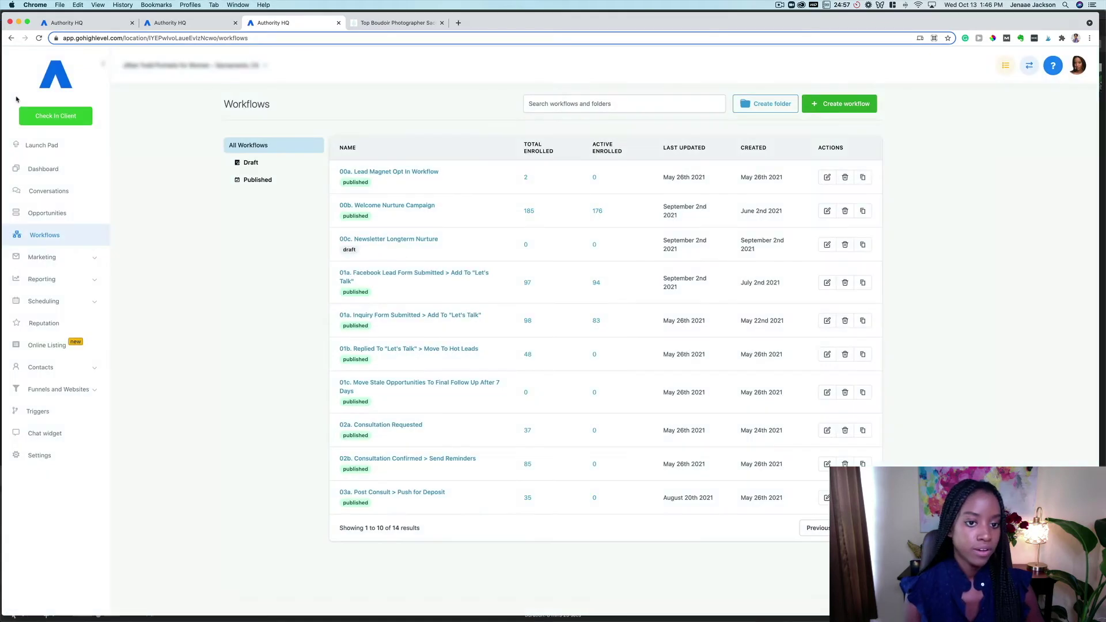
pyautogui.click(47, 213)
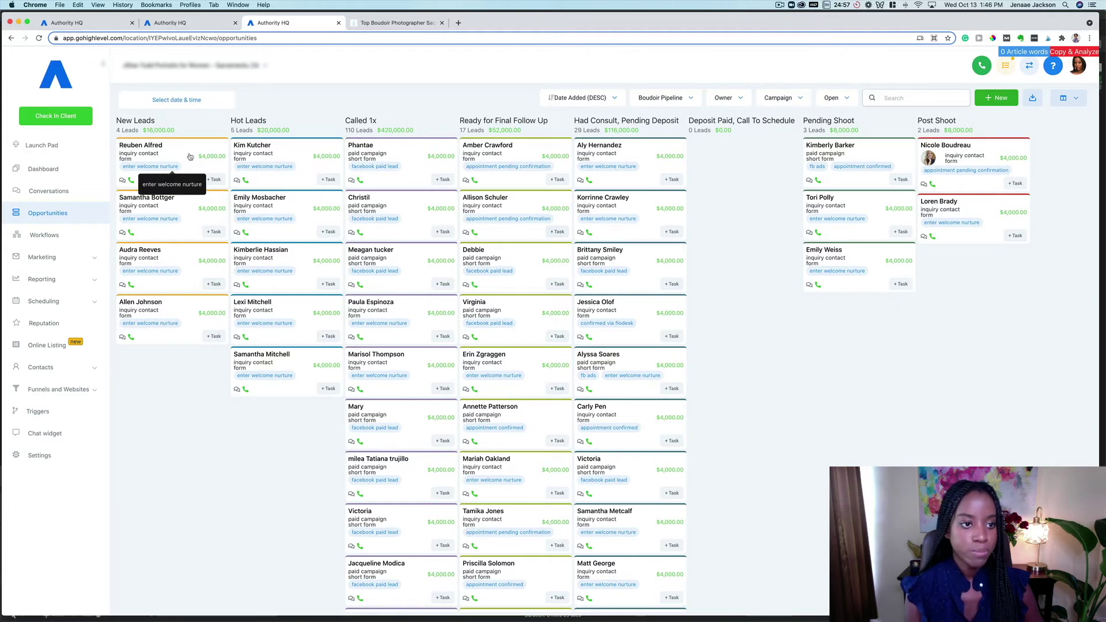
# Try moving the first New Leads opportunity to the Hot Leads stage and return it to New Leads.
pyautogui.moveTo(191, 157); pyautogui.dragTo(283, 153)
pyautogui.moveTo(379, 138); pyautogui.dragTo(190, 159)
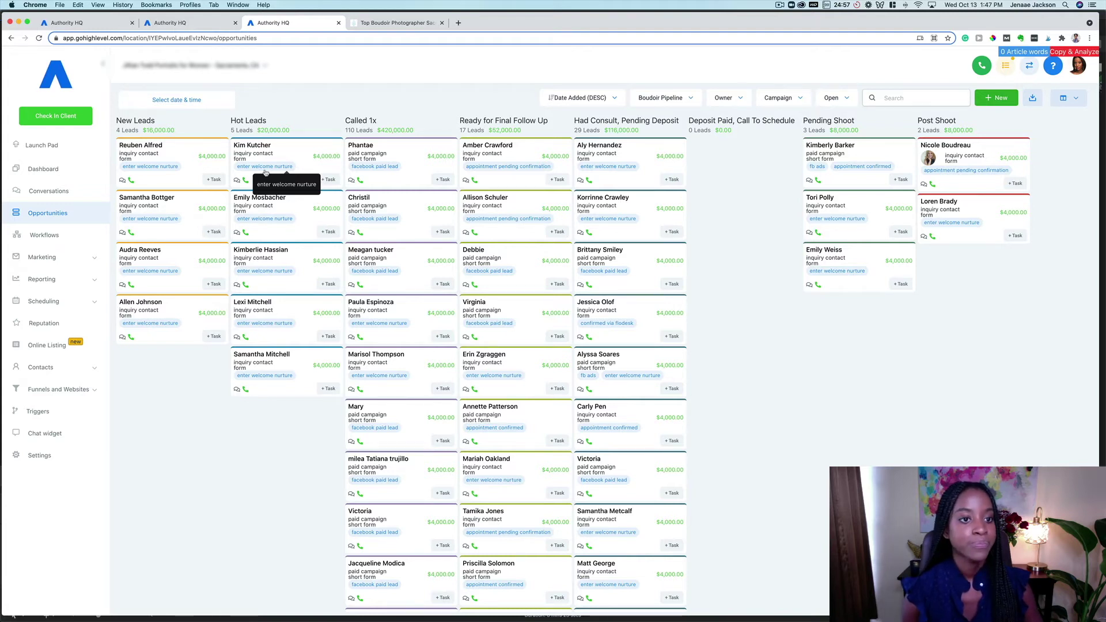
# Review the Create Opportunity action's pipeline, stage and lead value in the inquiry form workflow, and open the account dashboard to view pipeline statistics.
pyautogui.click(100, 29)
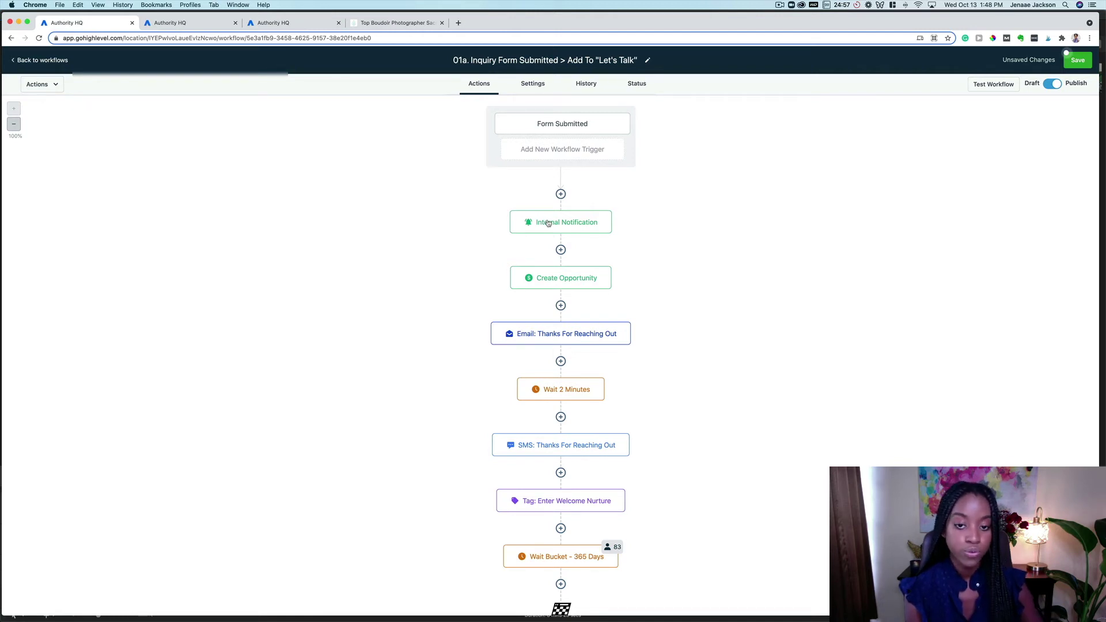
pyautogui.click(561, 278)
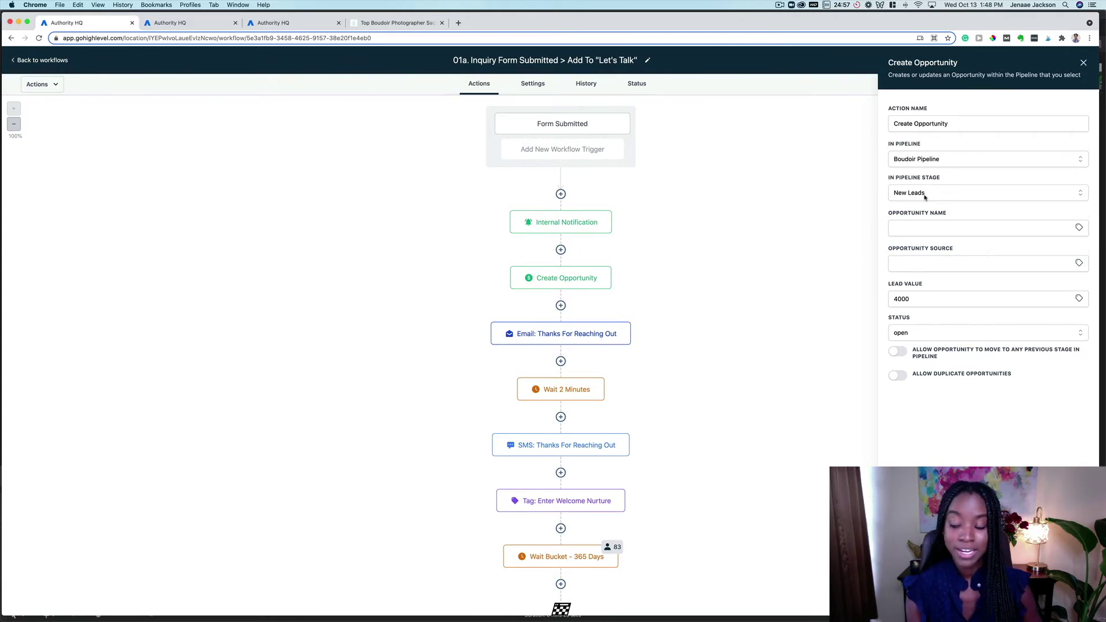
pyautogui.doubleClick(920, 294)
pyautogui.click(273, 23)
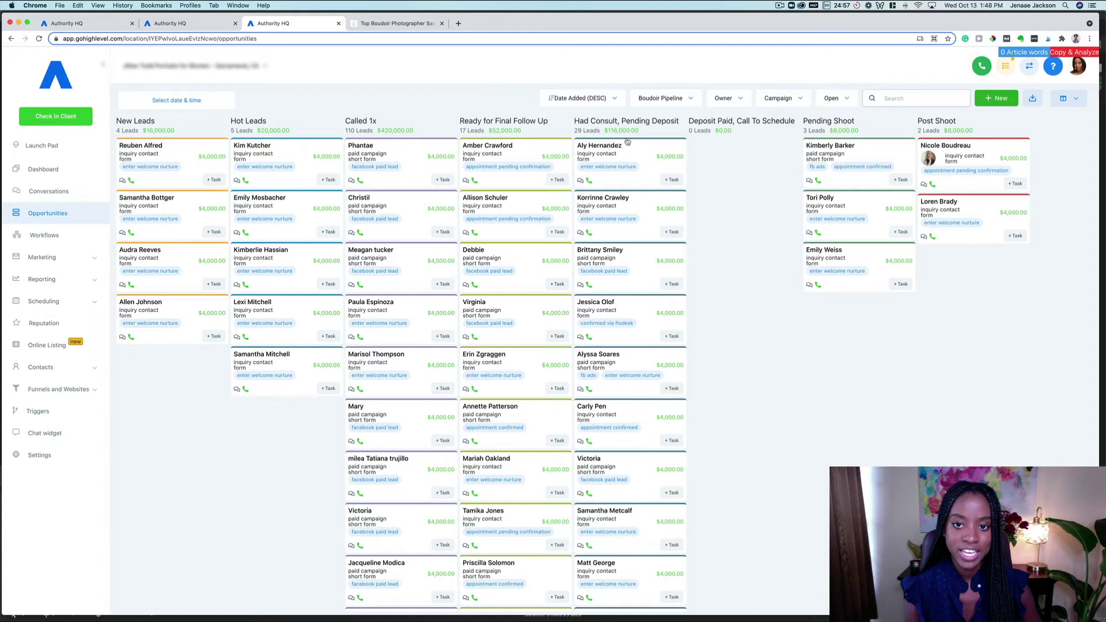
pyautogui.click(89, 169)
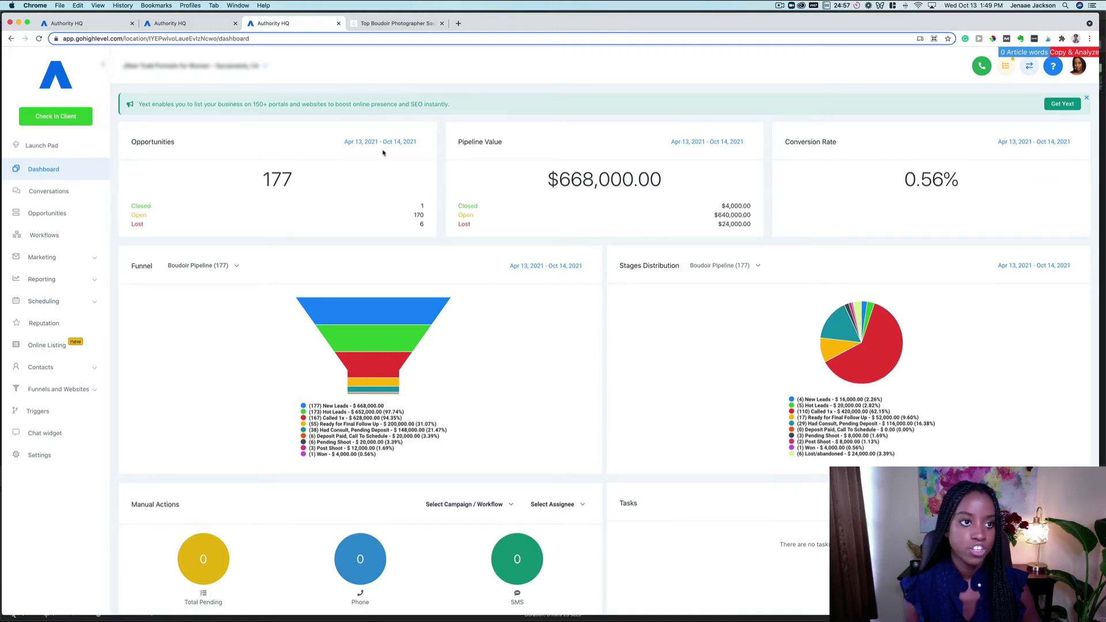
# Return to the inquiry form workflow and read the message of its "Thanks for reaching out" email action.
pyautogui.click(81, 24)
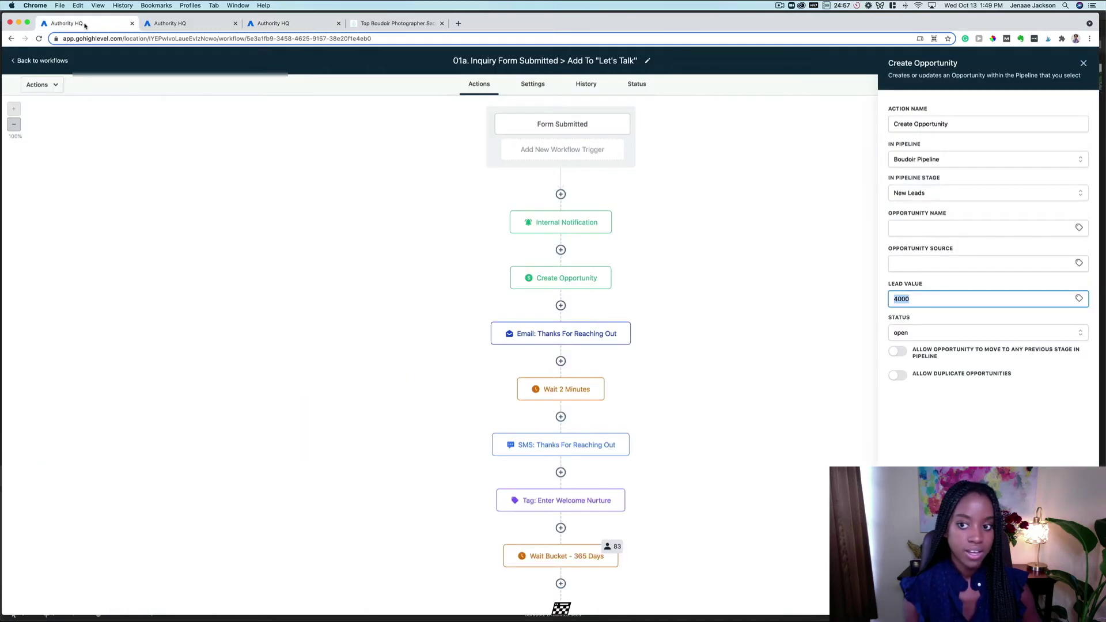
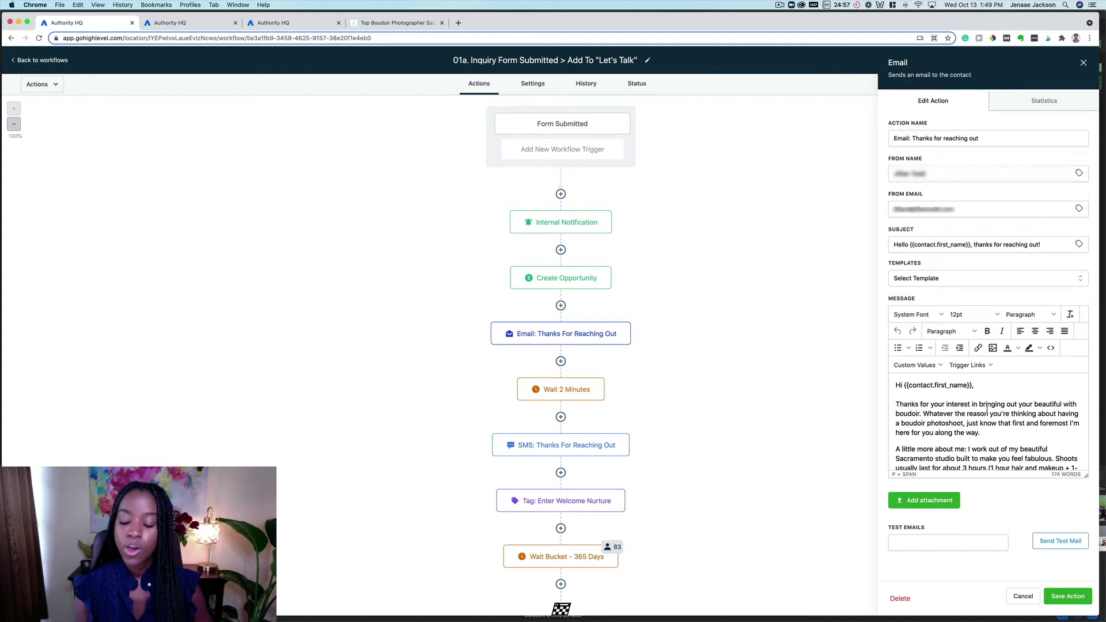
pyautogui.scroll(-1, 986, 410)
pyautogui.scroll(-10, 987, 410)
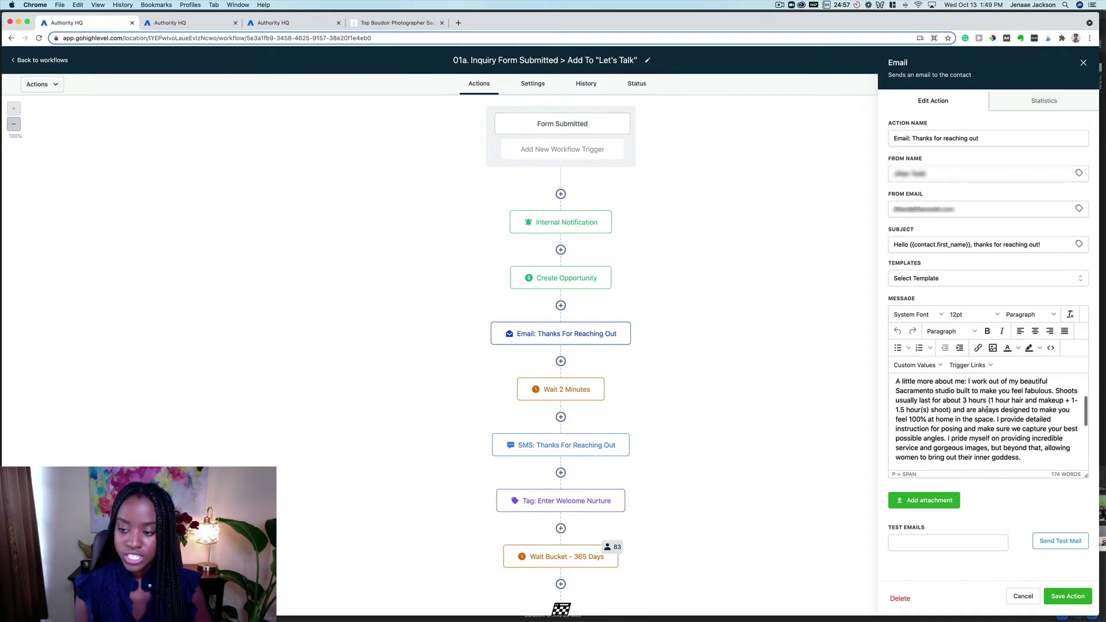
pyautogui.scroll(12, 987, 410)
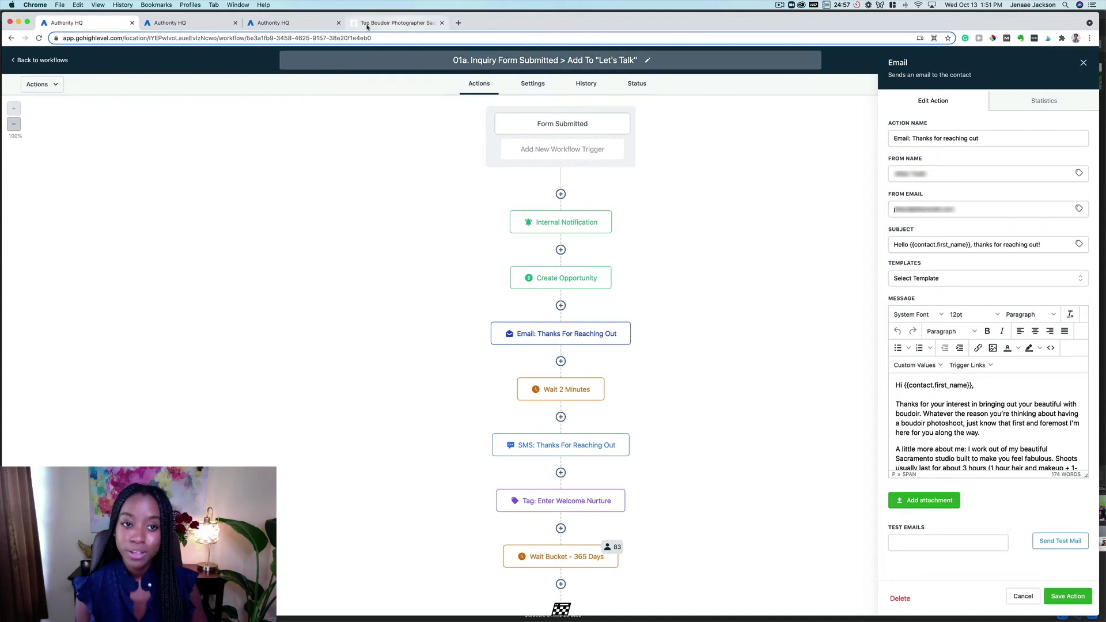
# Open the marketing email "Welcome Nurture - Email 1 - I'm excited you're here" in the email builder and examine its design.
pyautogui.click(316, 23)
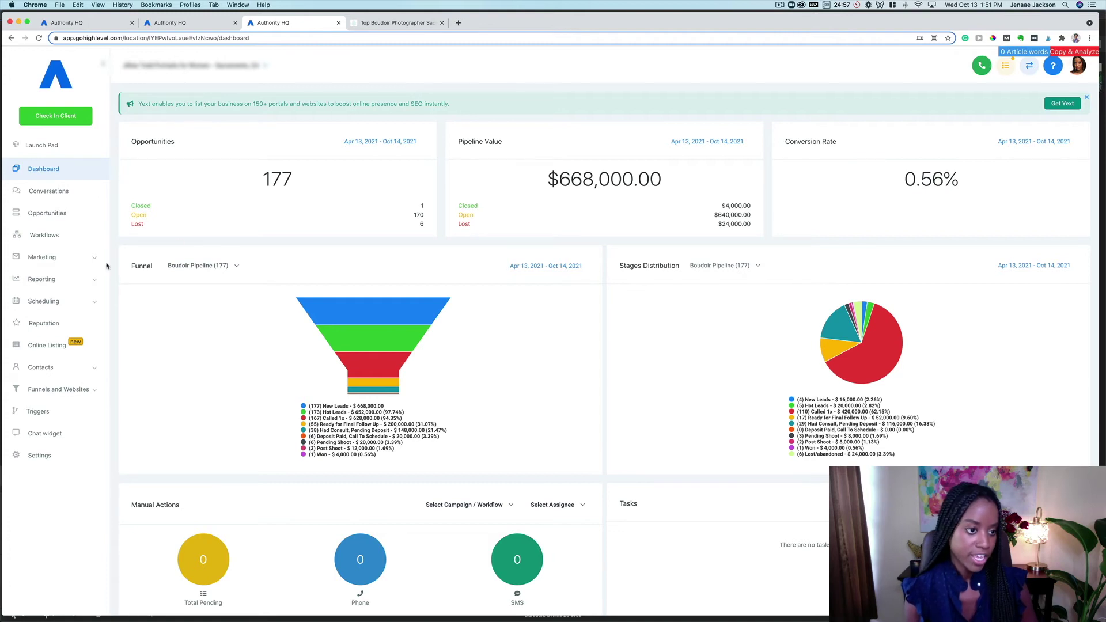
pyautogui.click(55, 258)
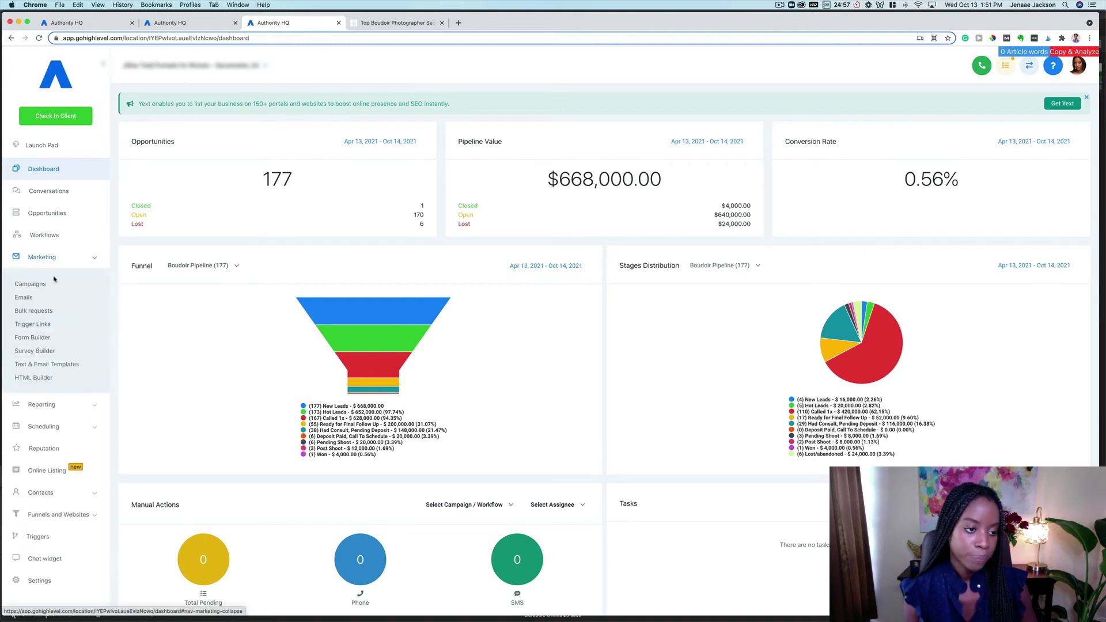
pyautogui.click(28, 298)
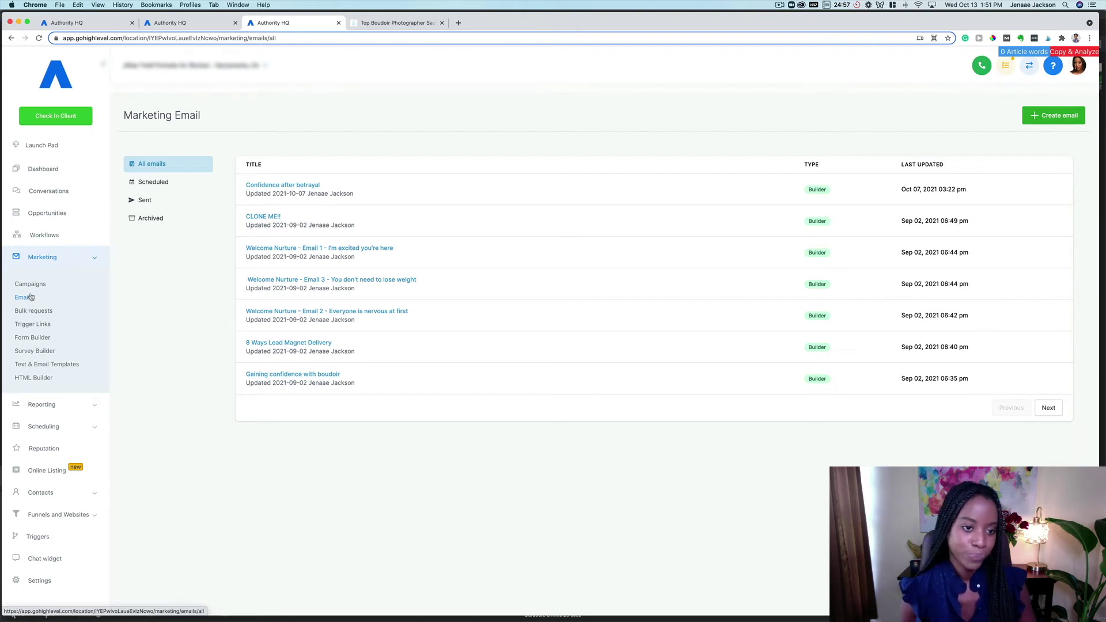
pyautogui.click(327, 249)
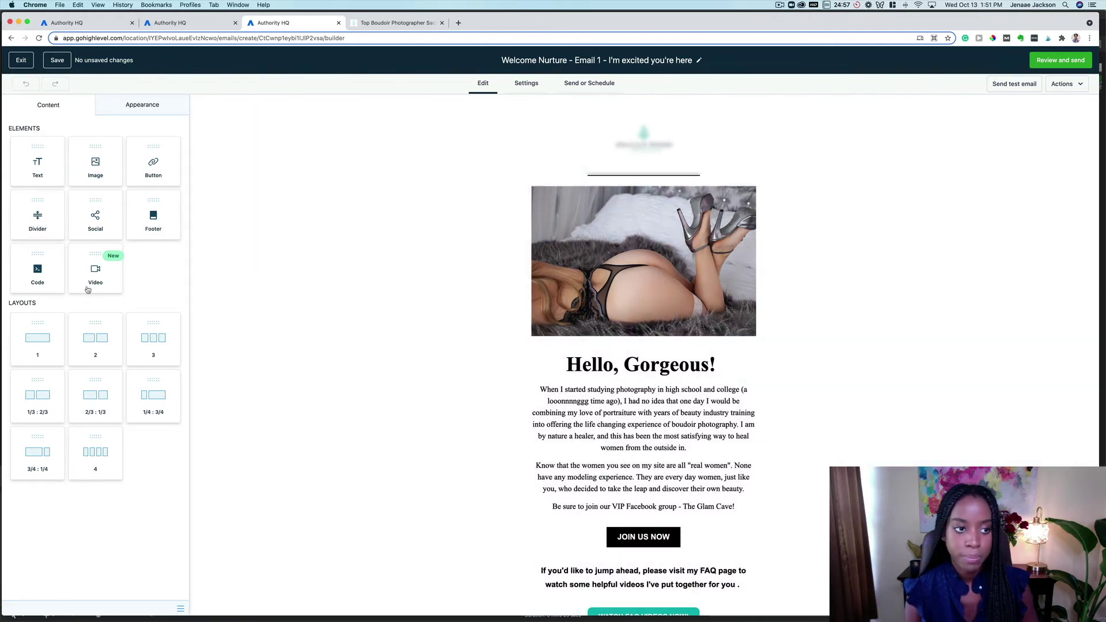
pyautogui.scroll(-1, 394, 374)
pyautogui.scroll(1, 393, 374)
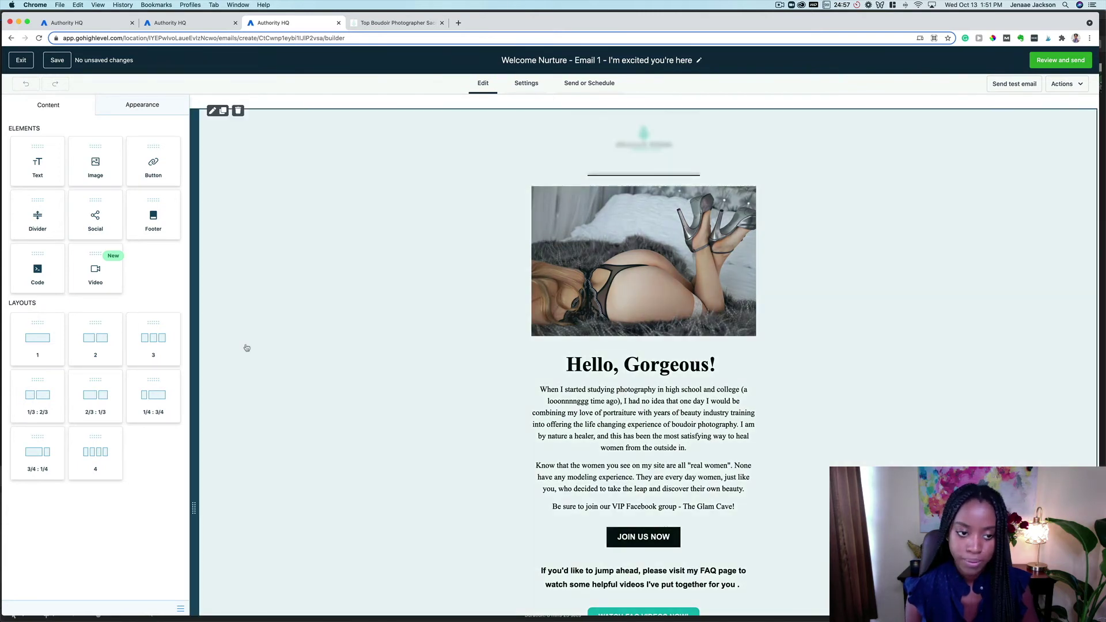
pyautogui.scroll(-6, 245, 346)
pyautogui.scroll(-1, 246, 347)
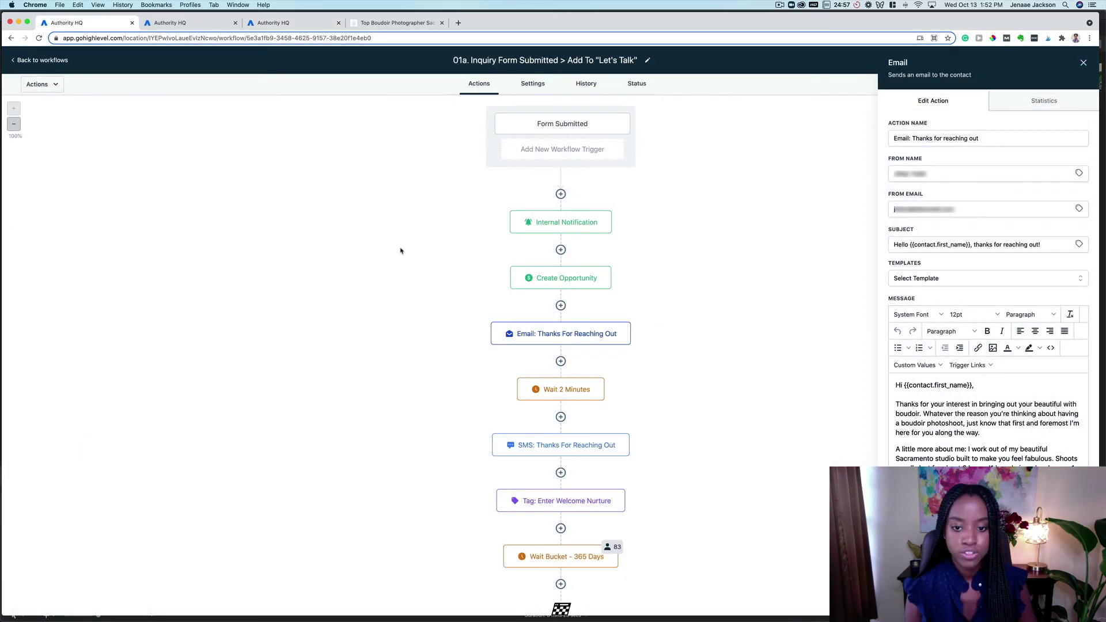
# Inspect the Wait 2 Minutes action's time units and resume window in the inquiry form workflow, and close its settings.
pyautogui.scroll(-1, 611, 393)
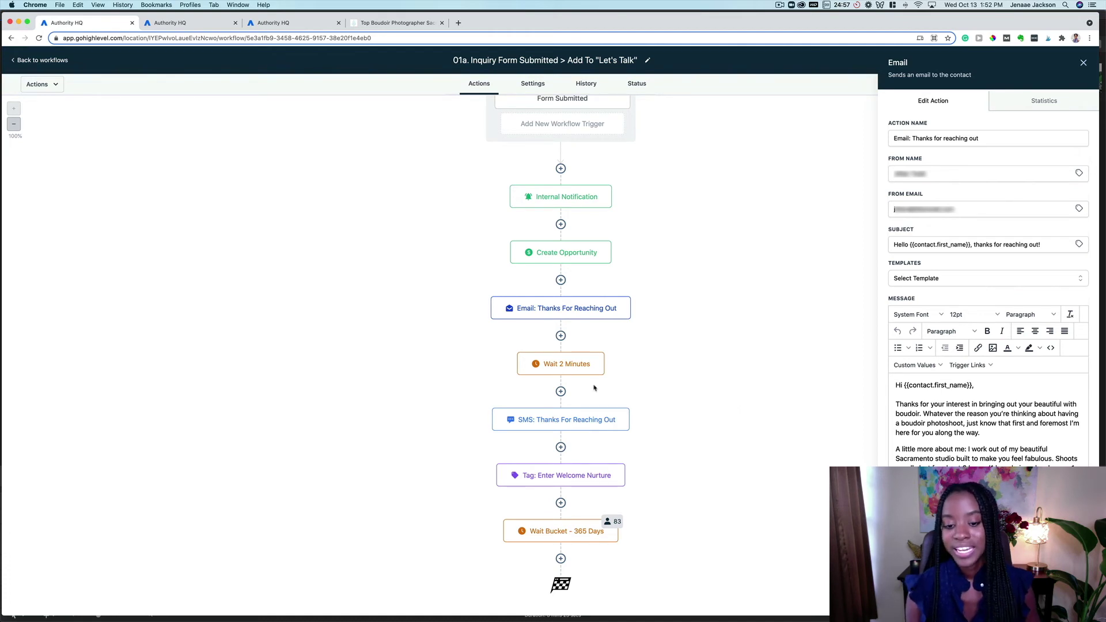
pyautogui.click(579, 370)
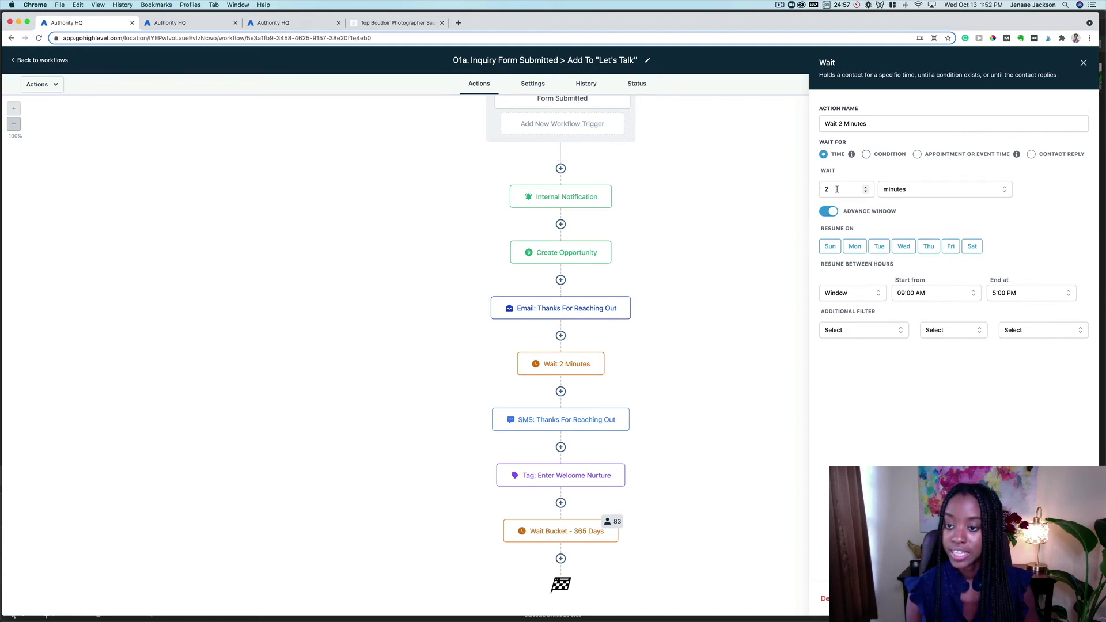
pyautogui.click(912, 192)
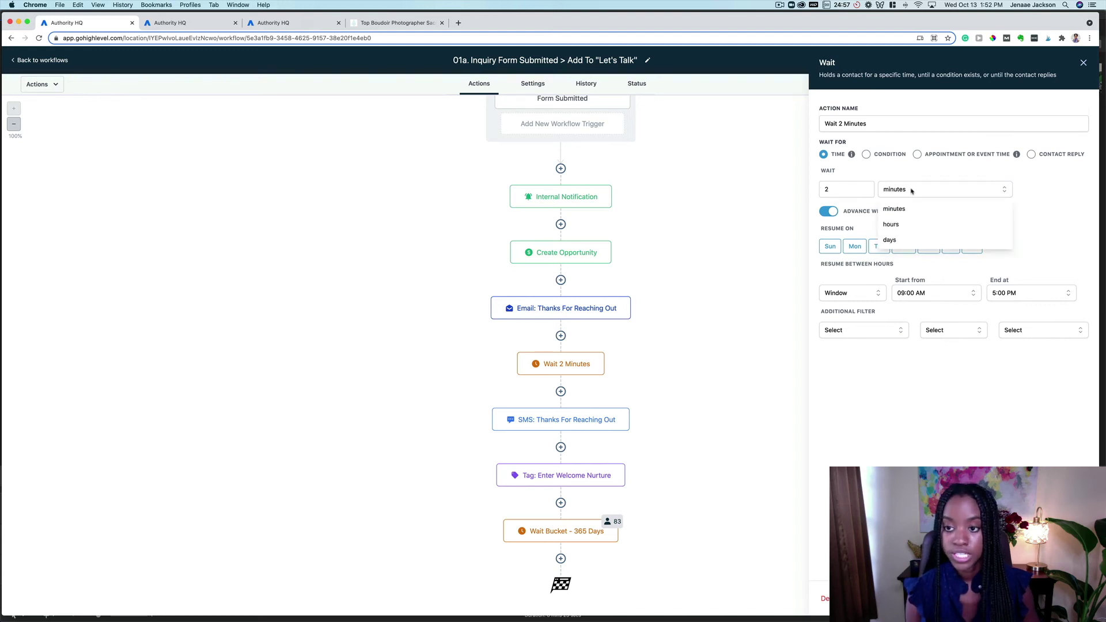
pyautogui.click(1046, 221)
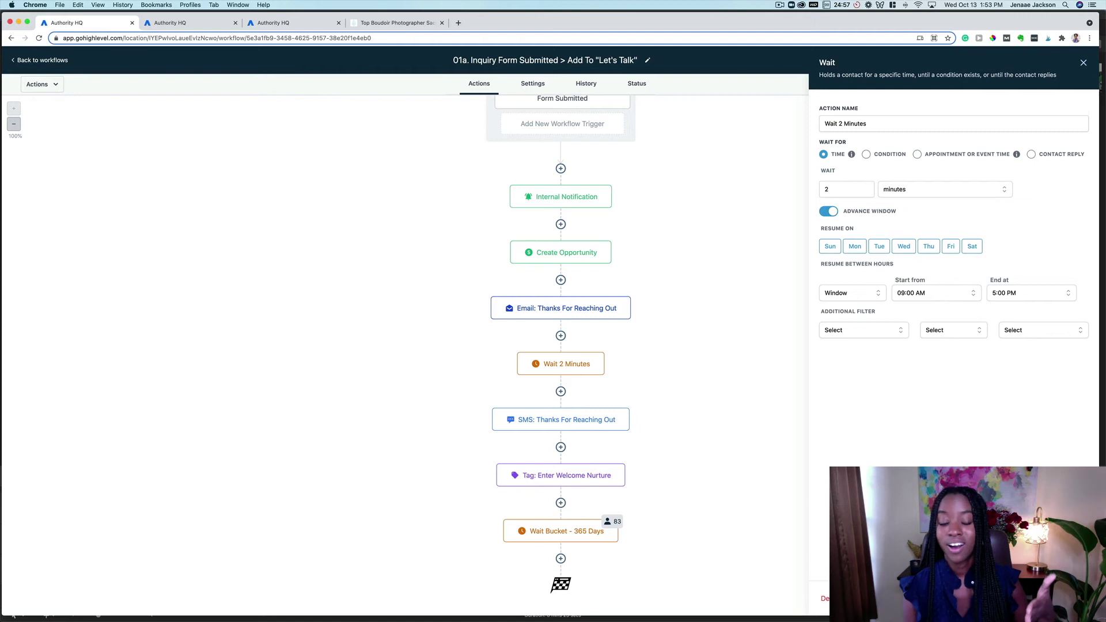
pyautogui.press('Escape')
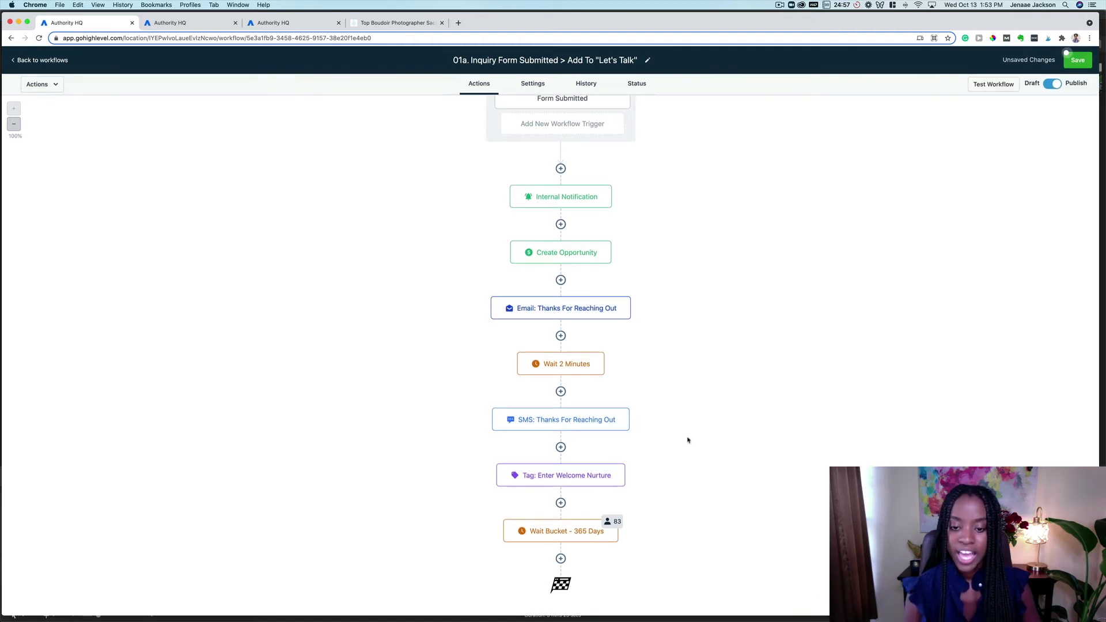
# Review the "SMS: Thanks For Reaching Out" action and the tag action that adds "enter welcome nurture".
pyautogui.click(572, 416)
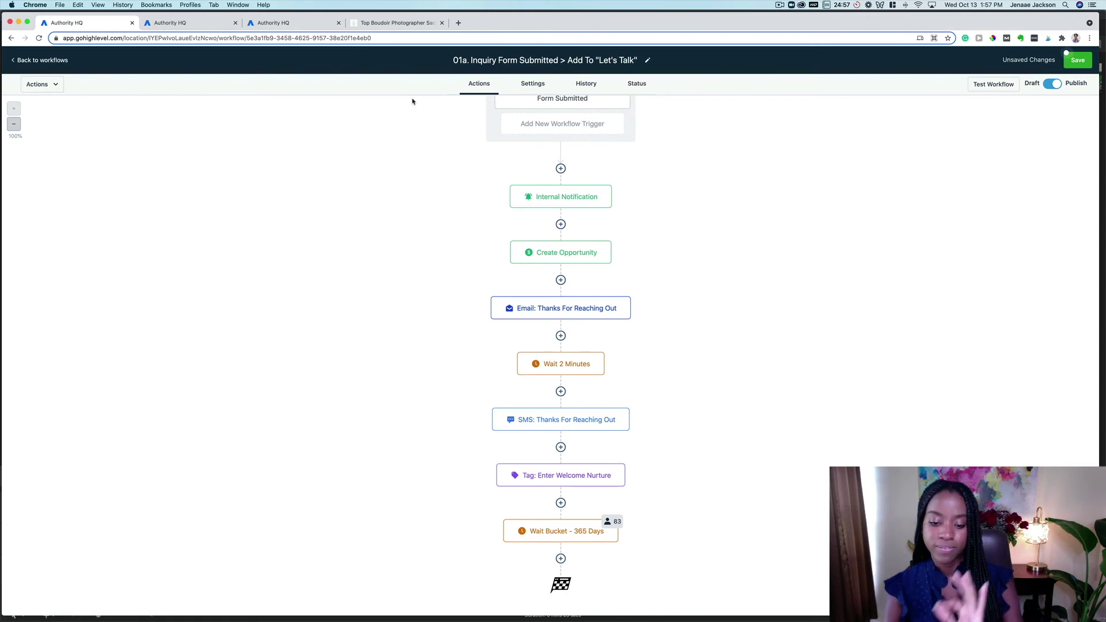
pyautogui.click(577, 481)
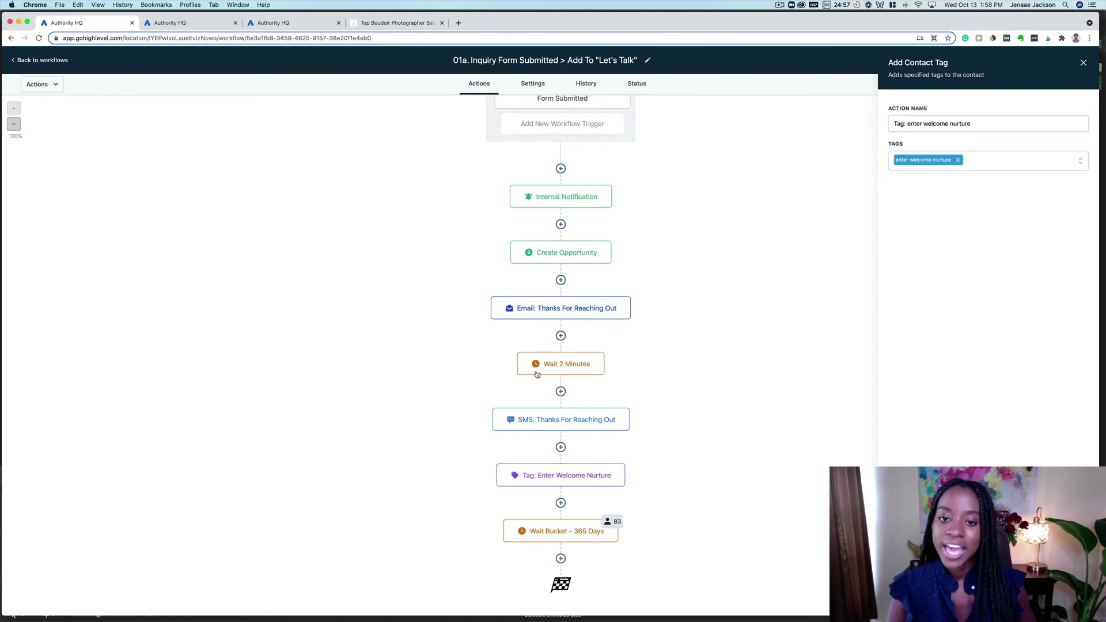
pyautogui.scroll(1, 537, 374)
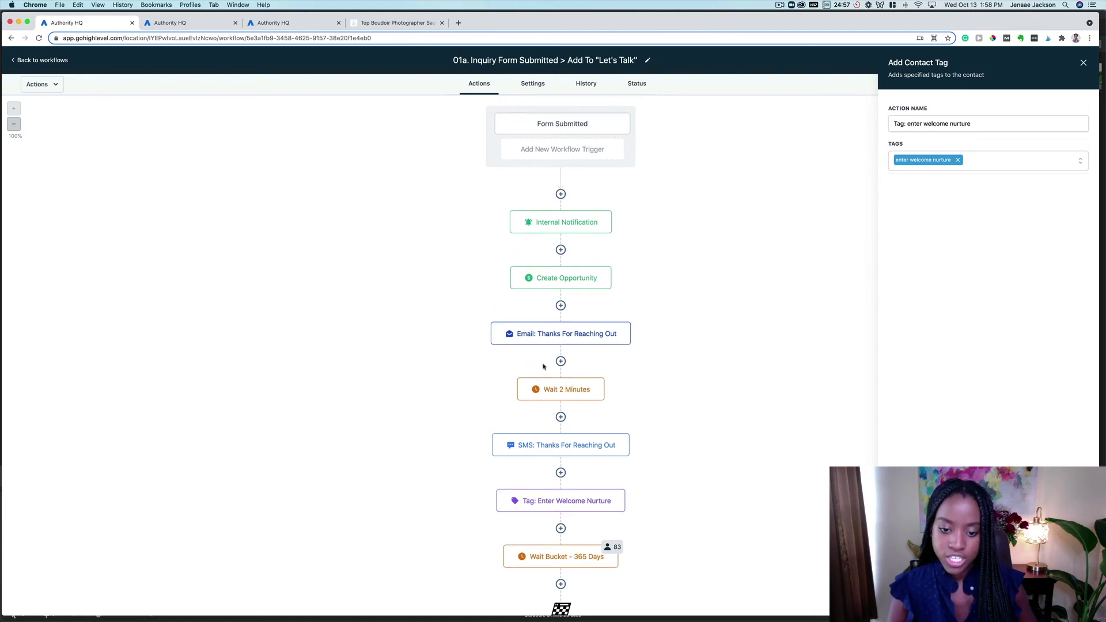
# View the active contacts in the "Wait Bucket - 365 Days" step and close the statistics.
pyautogui.scroll(-1, 570, 531)
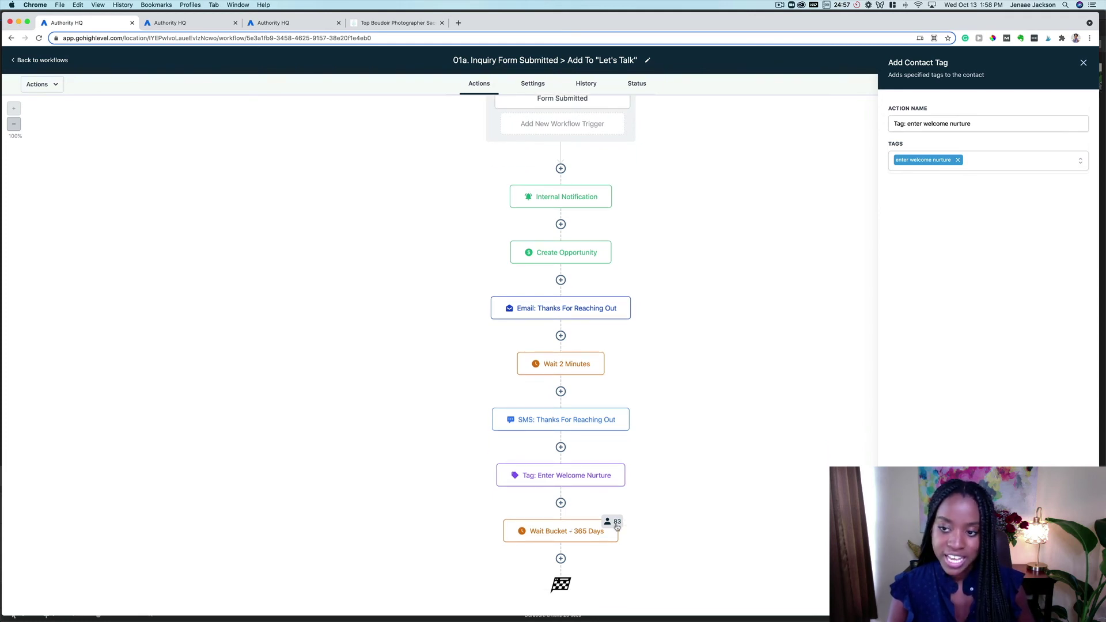
pyautogui.click(616, 525)
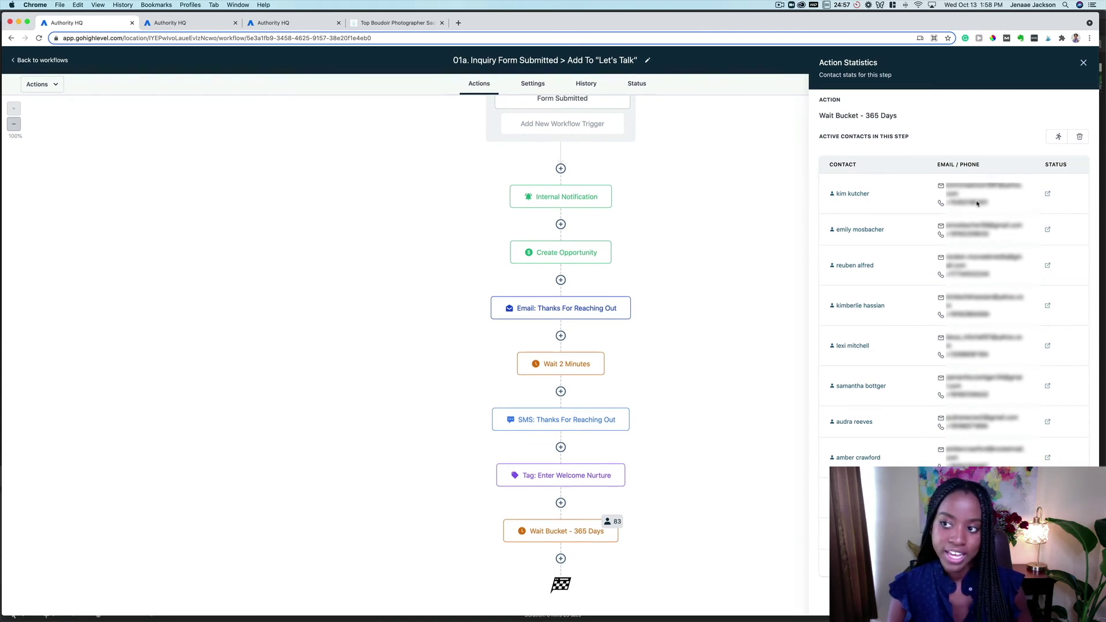
pyautogui.click(271, 296)
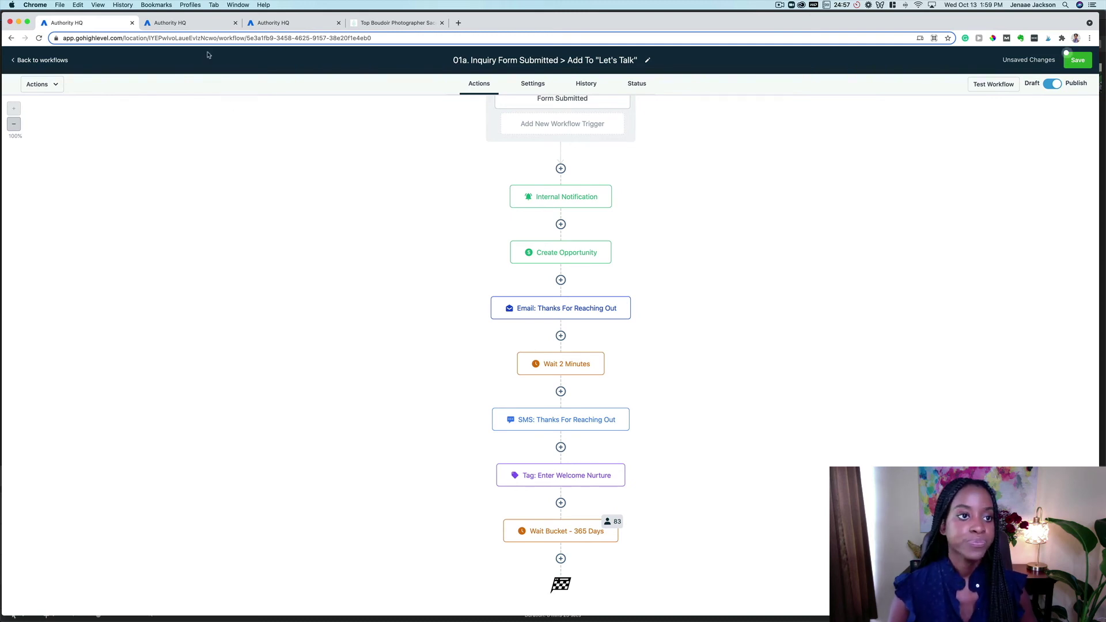
# In the Welcome Nurture Campaign workflow, browse the available triggers for a new CRM trigger, search them for "tag", and close without adding one.
pyautogui.click(198, 23)
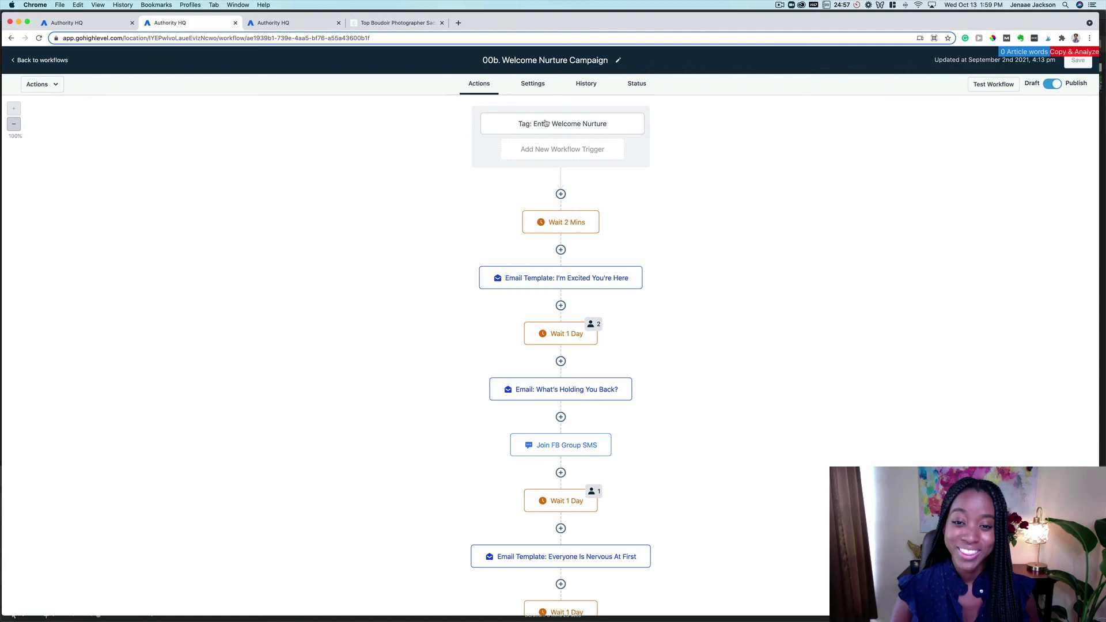
pyautogui.click(542, 146)
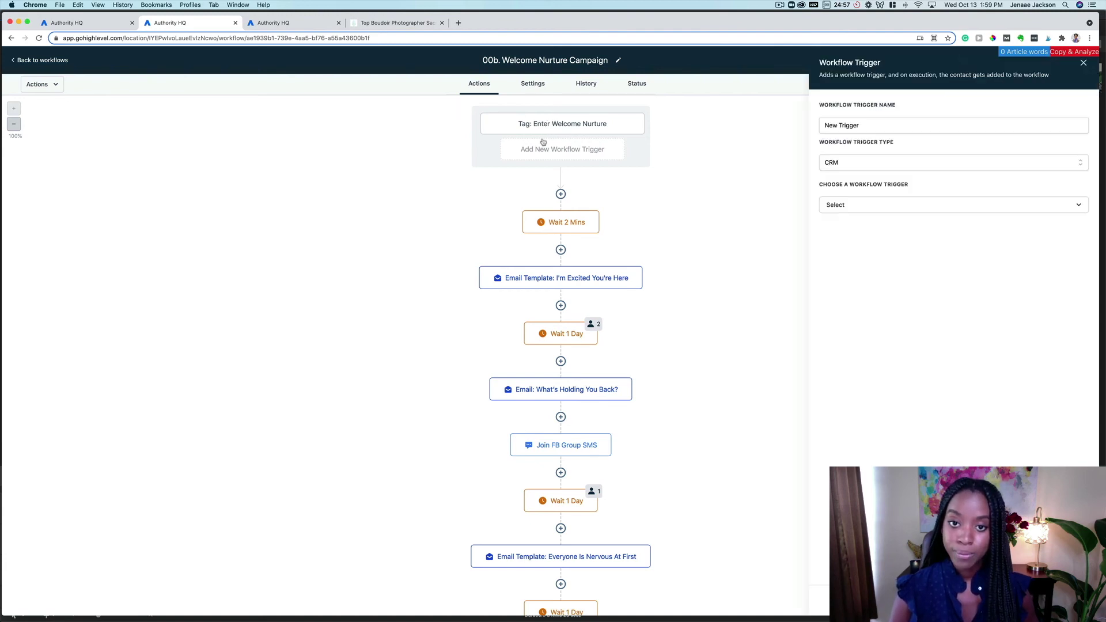
pyautogui.click(884, 205)
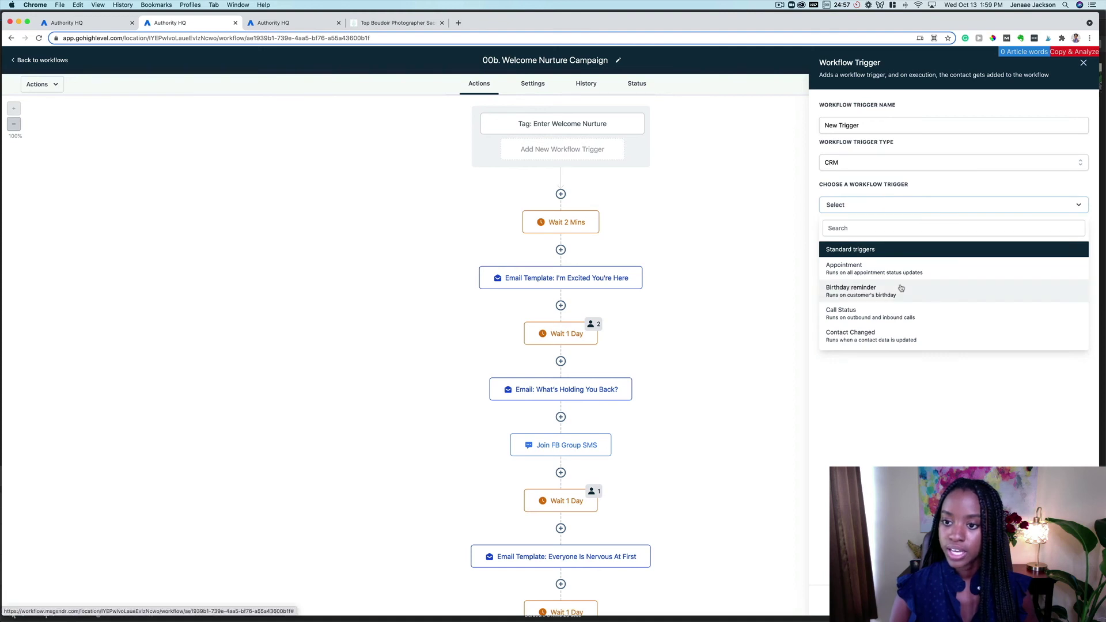
pyautogui.scroll(-1, 903, 295)
pyautogui.scroll(1, 905, 298)
pyautogui.scroll(-3, 905, 298)
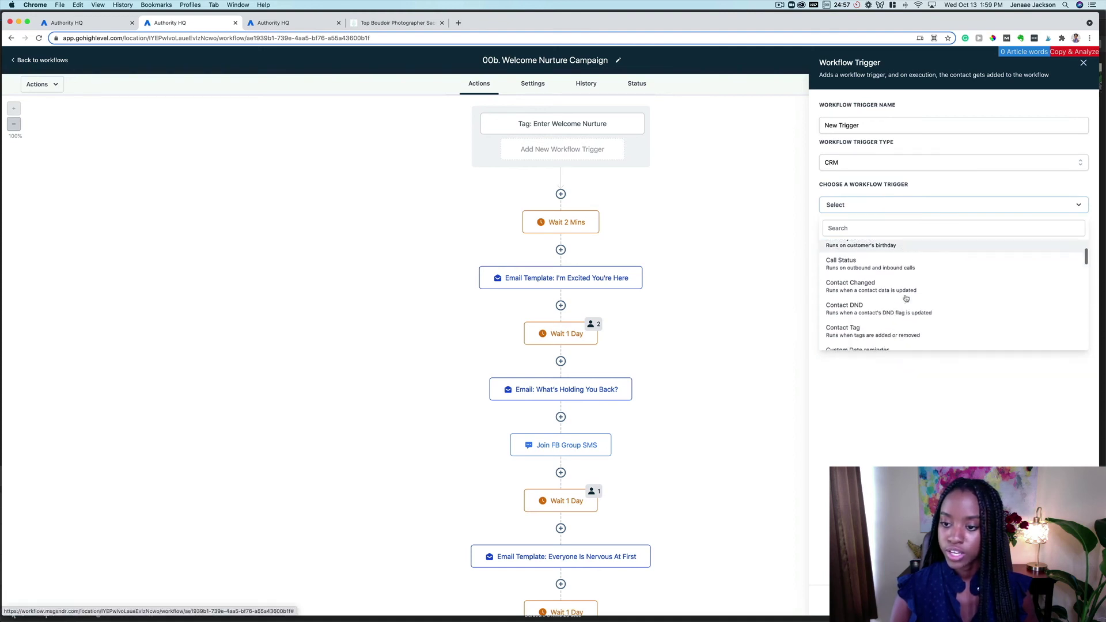
pyautogui.click(889, 227)
pyautogui.write('tag')
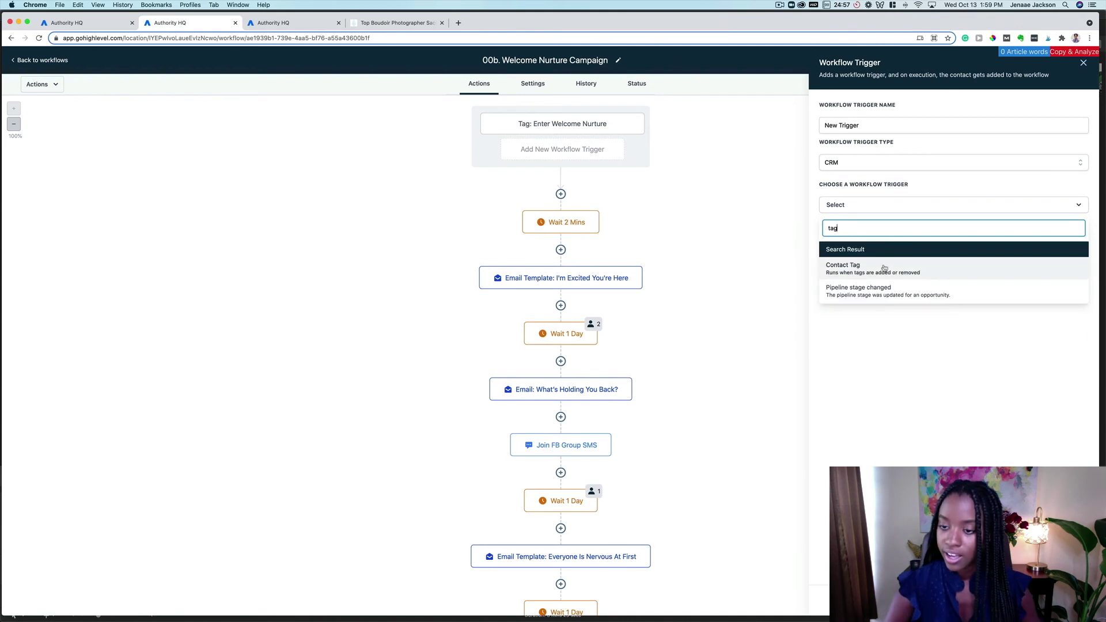
pyautogui.click(716, 215)
# Inspect the template selection of the "Email Template: I'm Excited You're Here" action and close its settings.
pyautogui.scroll(-8, 632, 351)
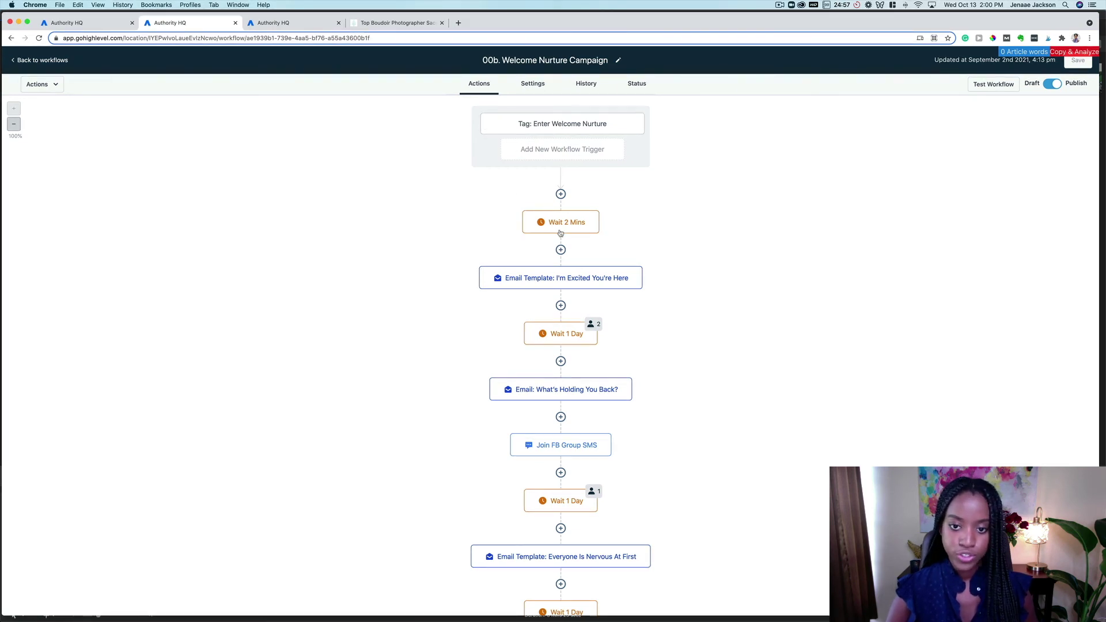
pyautogui.click(524, 280)
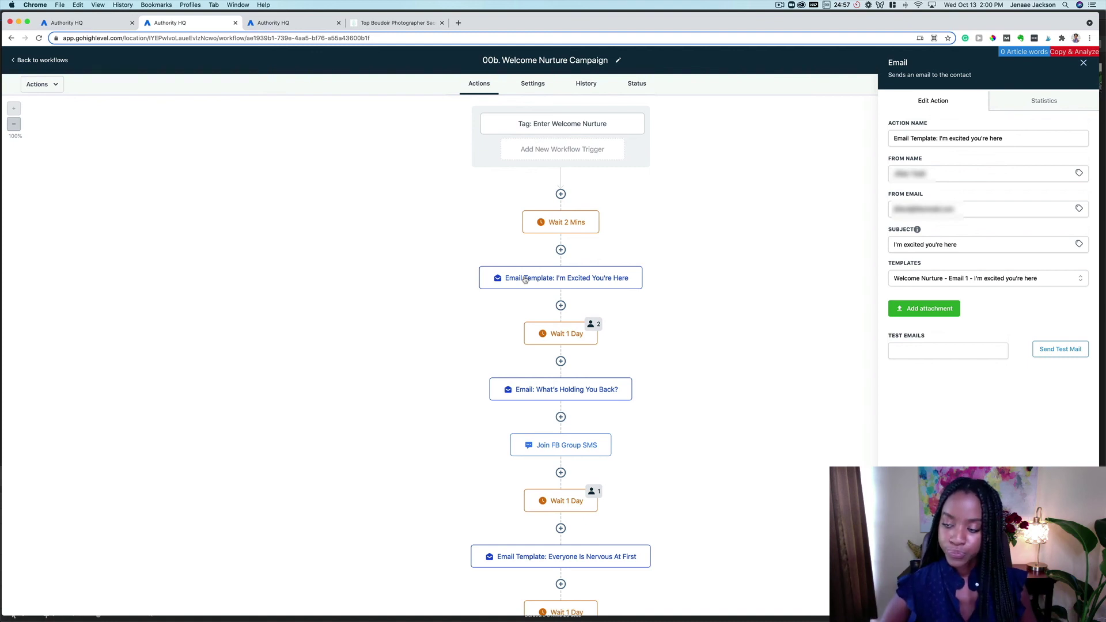
pyautogui.click(981, 278)
pyautogui.click(981, 279)
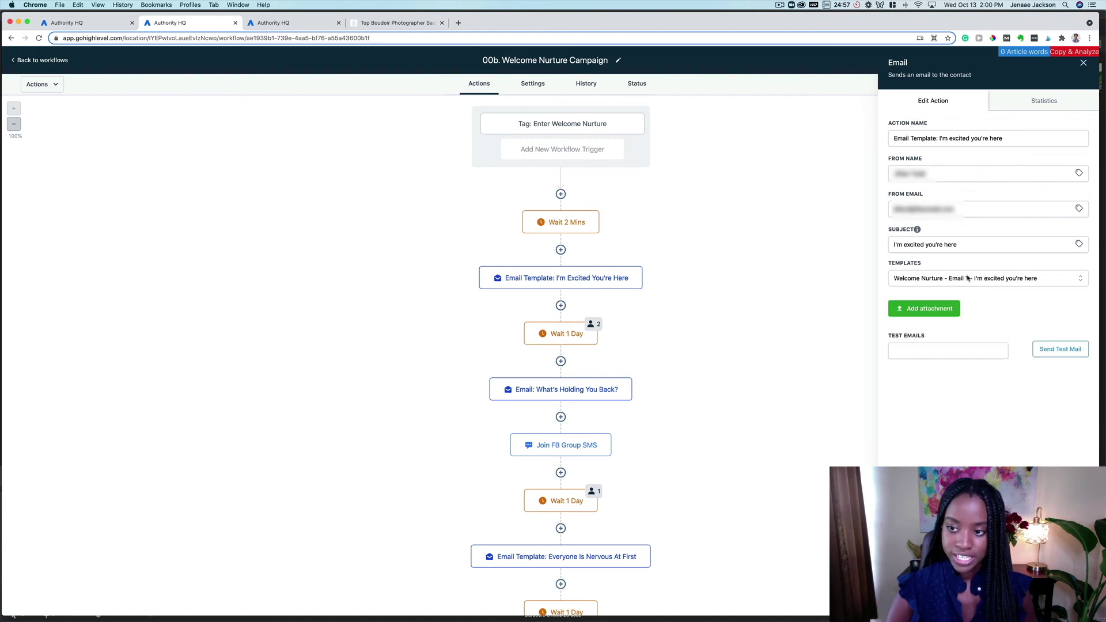
pyautogui.click(750, 282)
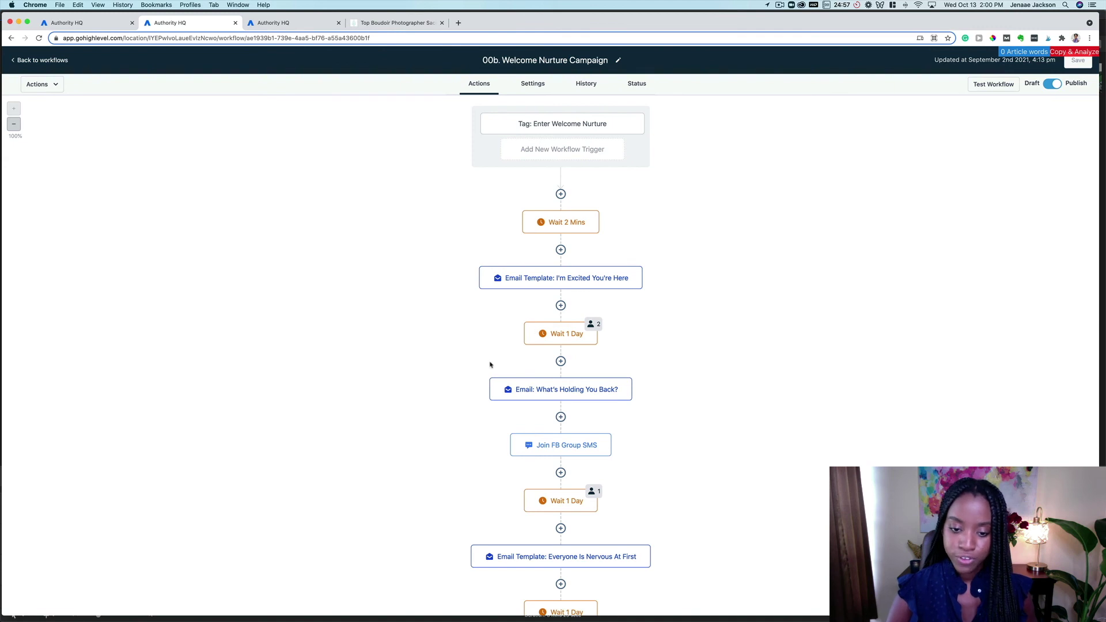
# Review the message of the "Email: What's Holding You Back?" action and the "Join FB Group SMS" text, and close the settings.
pyautogui.click(506, 392)
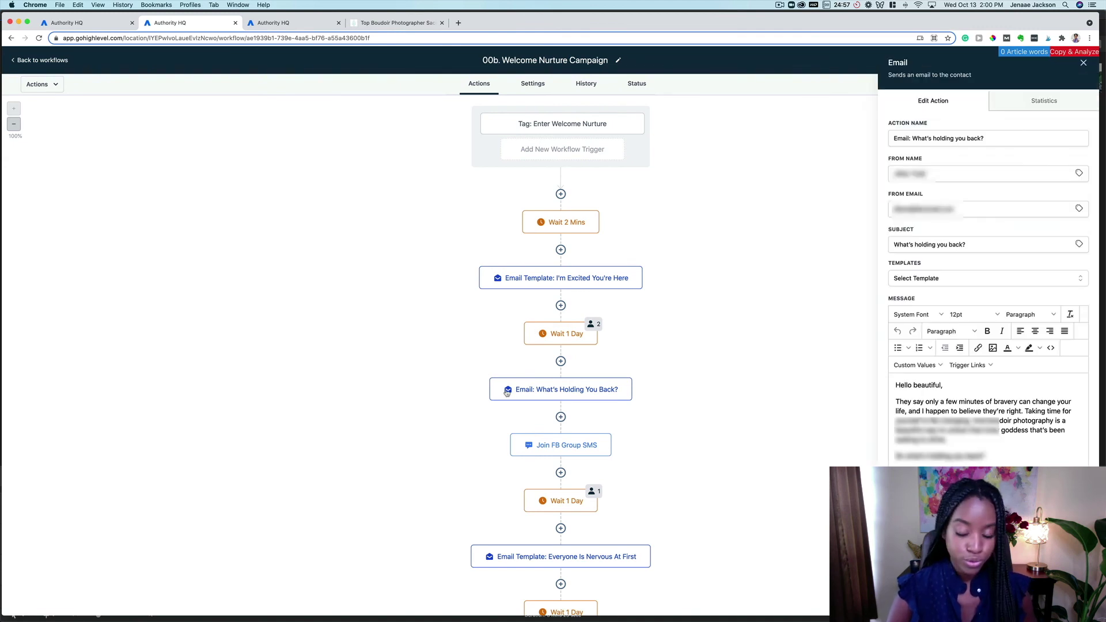
pyautogui.scroll(-3, 994, 429)
pyautogui.scroll(-10, 994, 430)
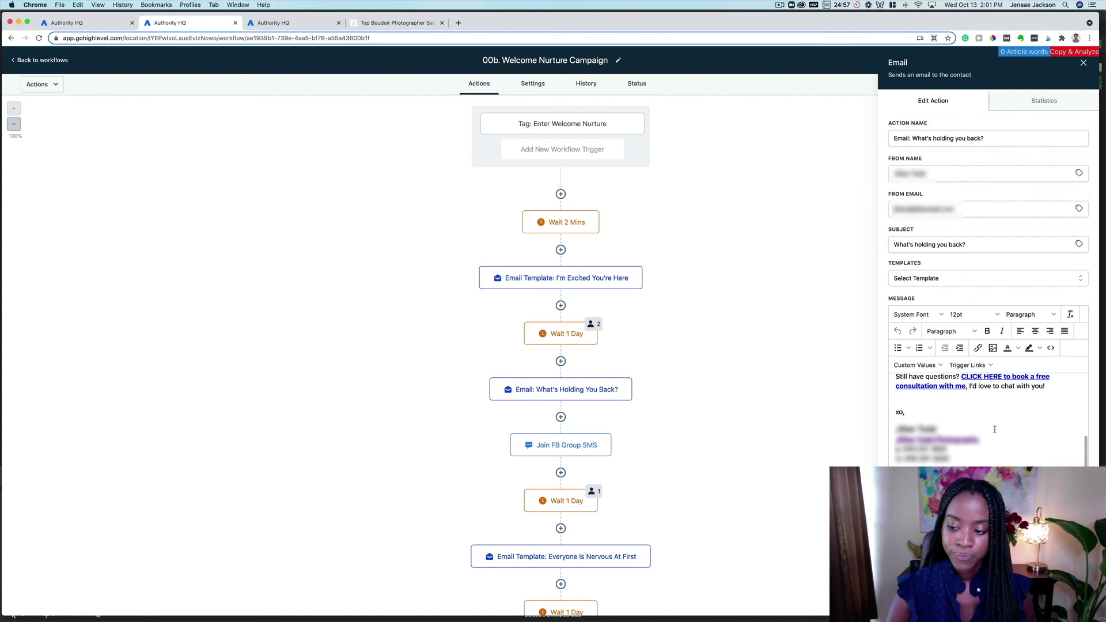
pyautogui.scroll(15, 994, 429)
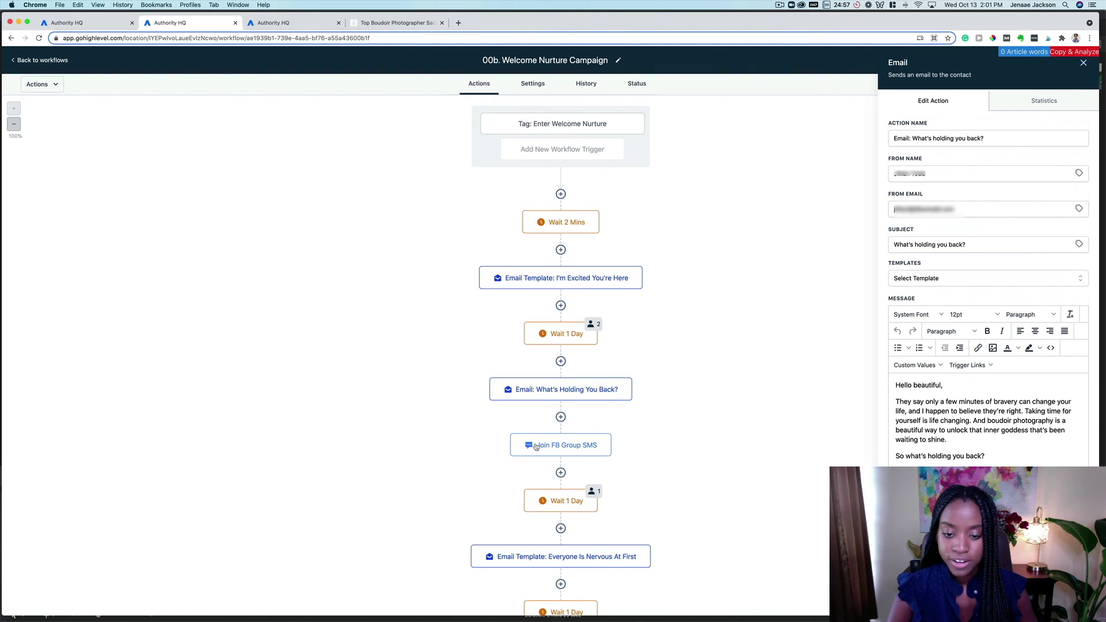
pyautogui.click(585, 448)
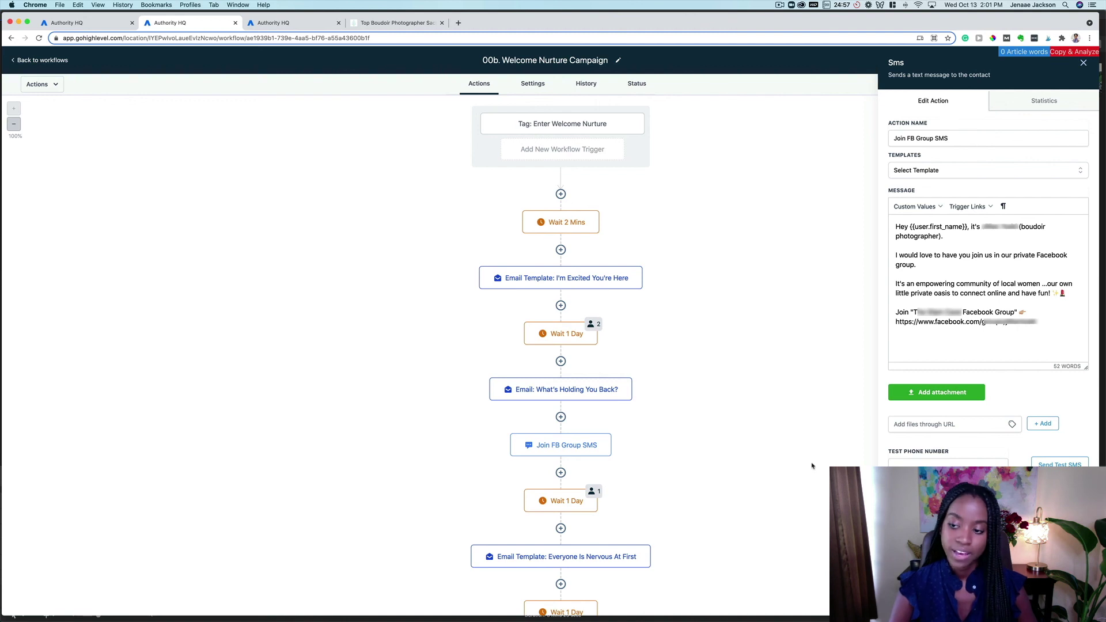
pyautogui.click(808, 522)
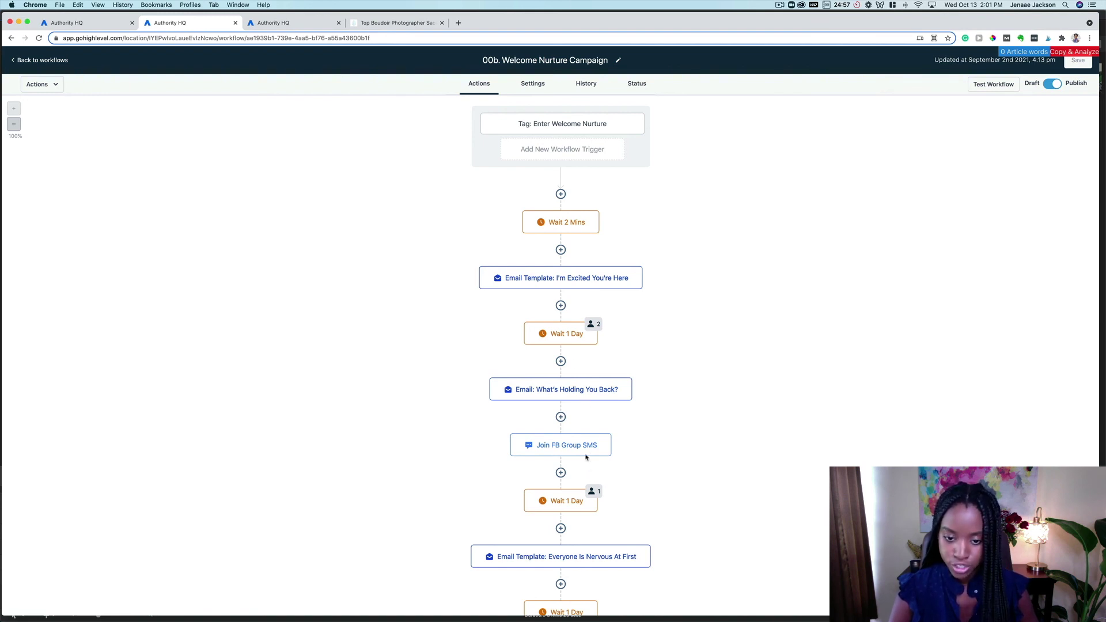
# Insert a Wait action between the "What's Holding You Back?" email and the "Join FB Group SMS", naming it "Wait 1 Hour".
pyautogui.click(560, 417)
pyautogui.click(961, 106)
pyautogui.write('wait')
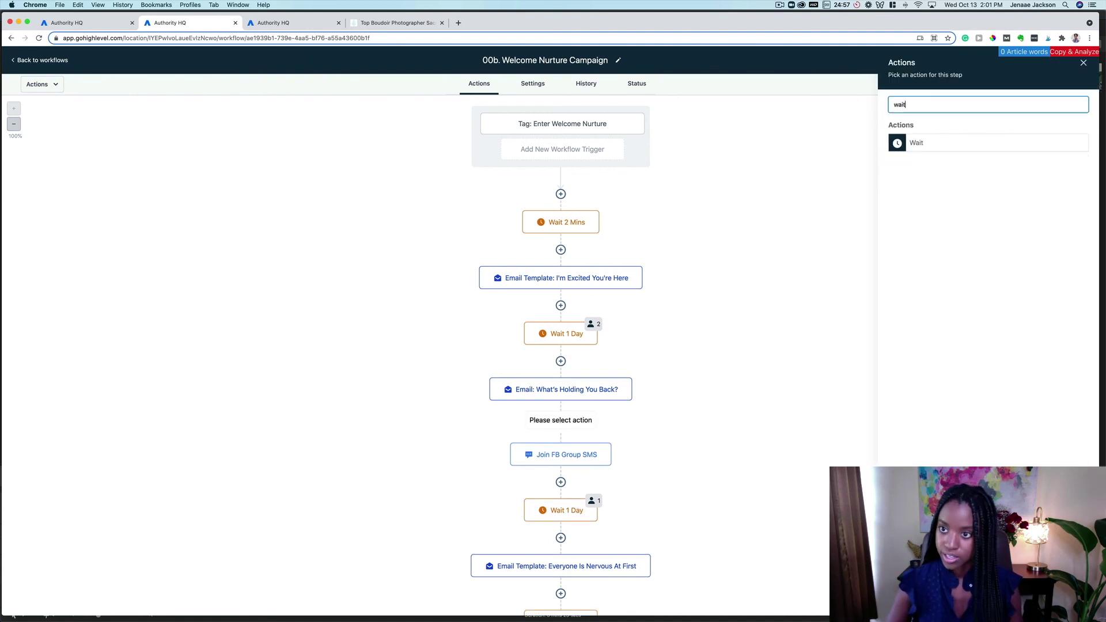
pyautogui.click(959, 145)
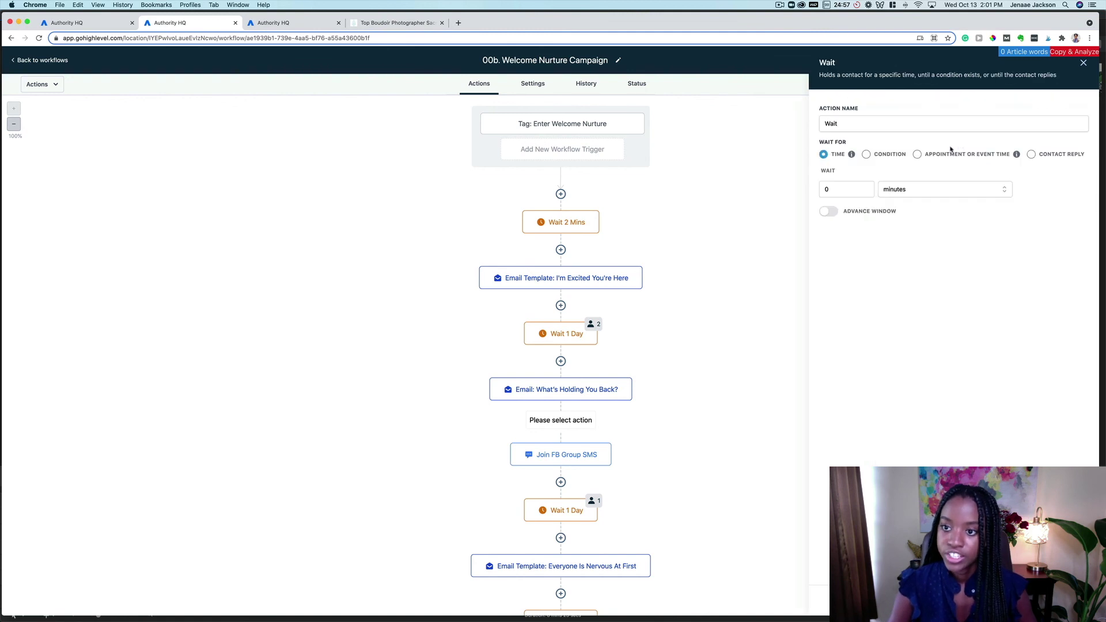
pyautogui.click(898, 125)
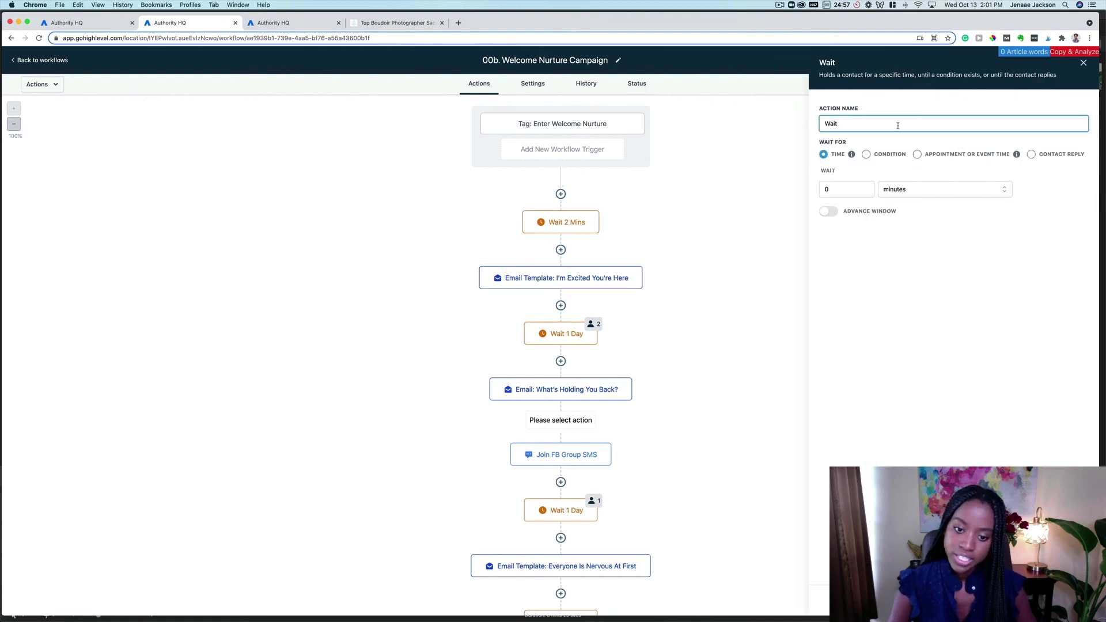
pyautogui.write('1 Hour')
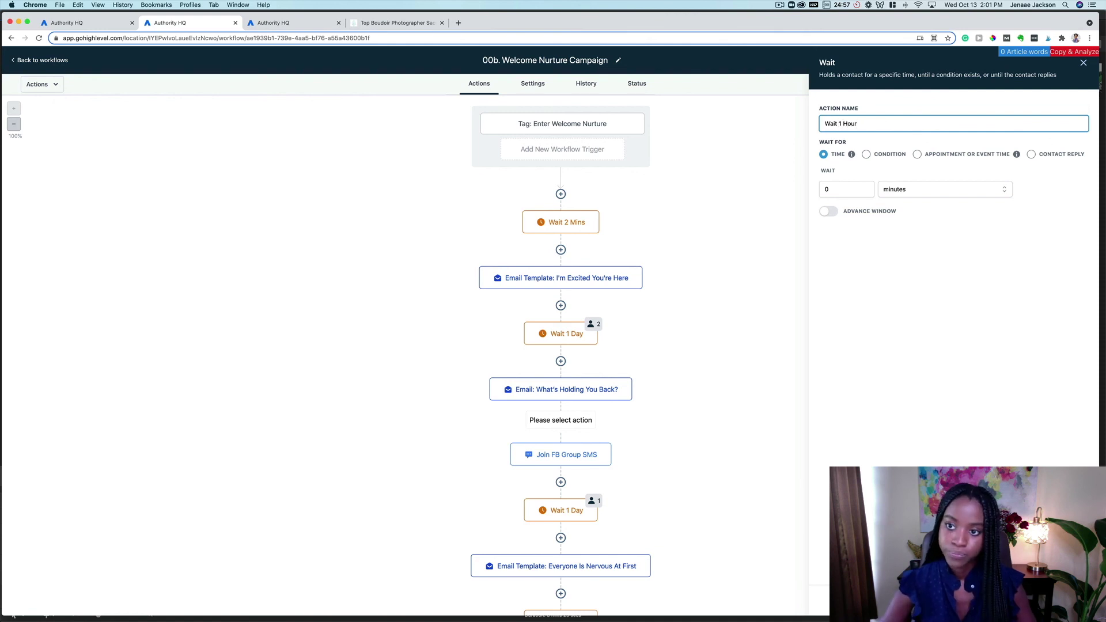
# Set the new Wait action's duration to 1 hour and save the action.
pyautogui.click(861, 189)
pyautogui.click(901, 195)
pyautogui.click(891, 224)
pyautogui.click(853, 192)
pyautogui.doubleClick(853, 193)
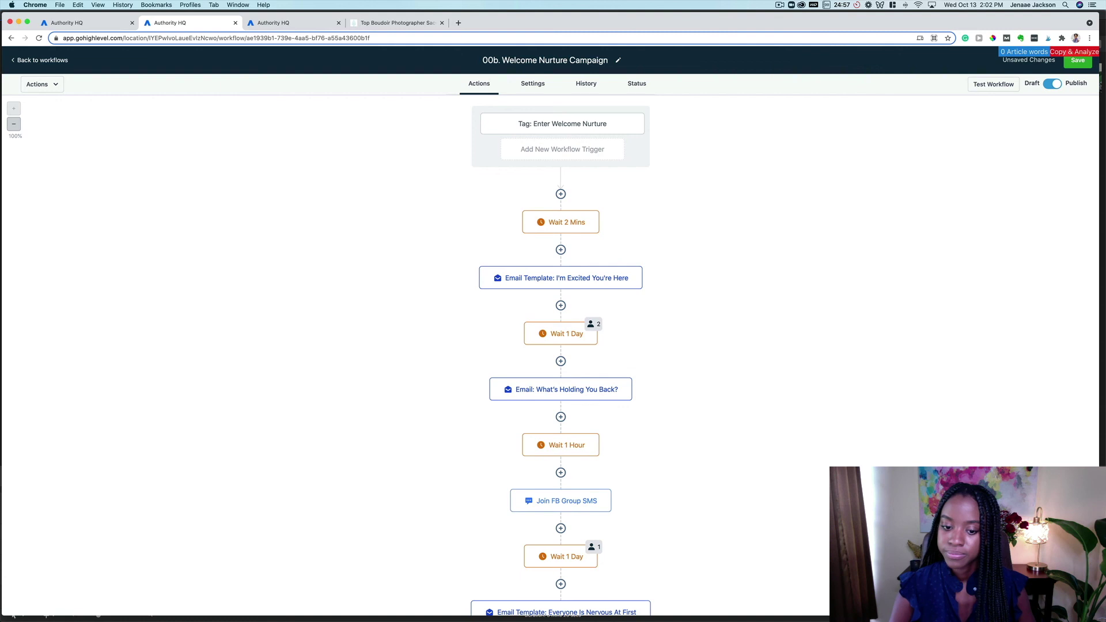
# Review the remaining emails, texts and waits in the Welcome Nurture Campaign and save the workflow.
pyautogui.scroll(-3, 727, 569)
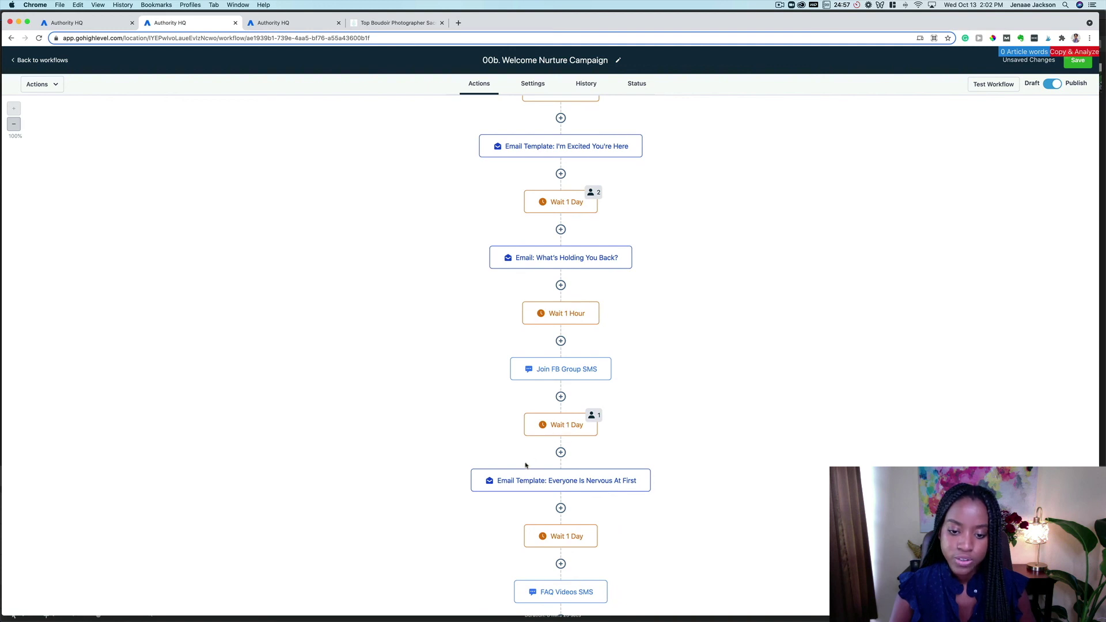
pyautogui.scroll(-1, 515, 501)
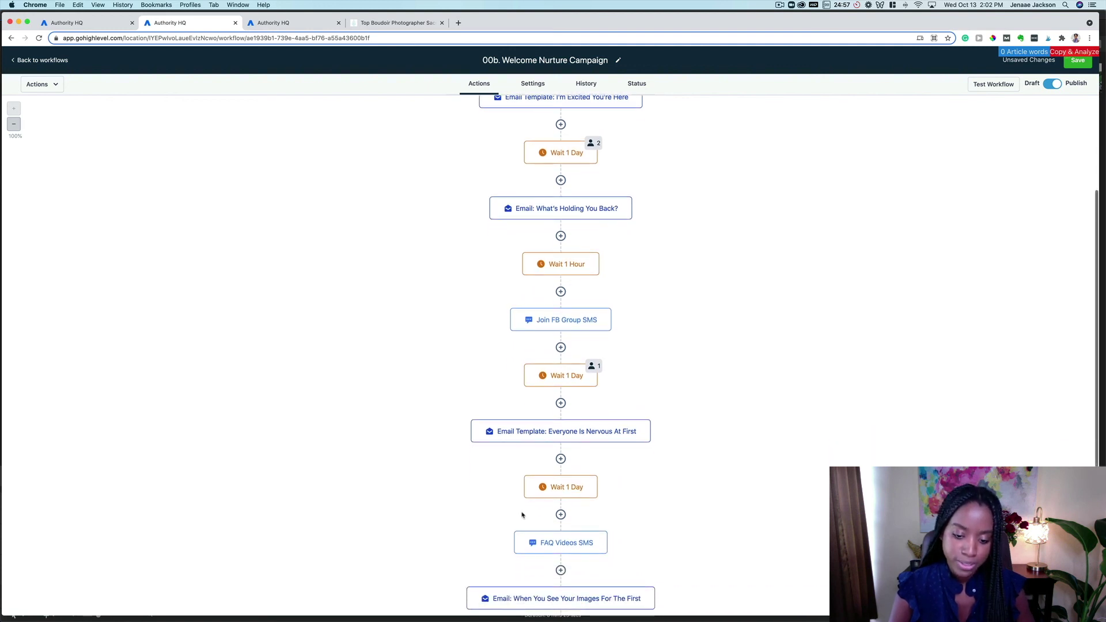
pyautogui.scroll(-2, 522, 530)
pyautogui.scroll(-1, 547, 545)
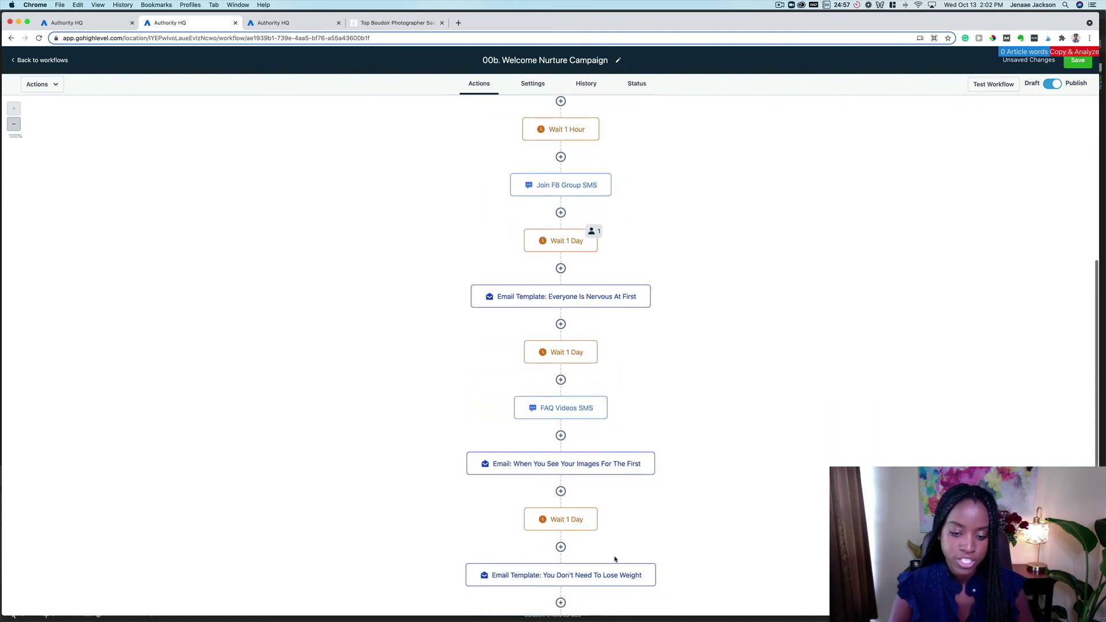
pyautogui.scroll(-2, 615, 559)
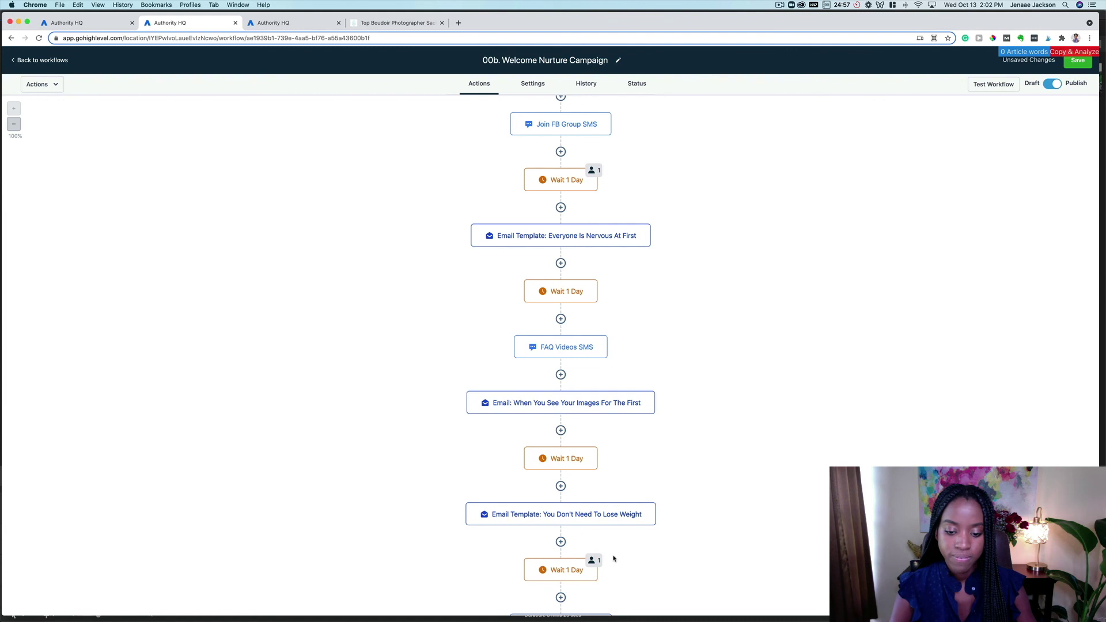
pyautogui.scroll(12, 613, 559)
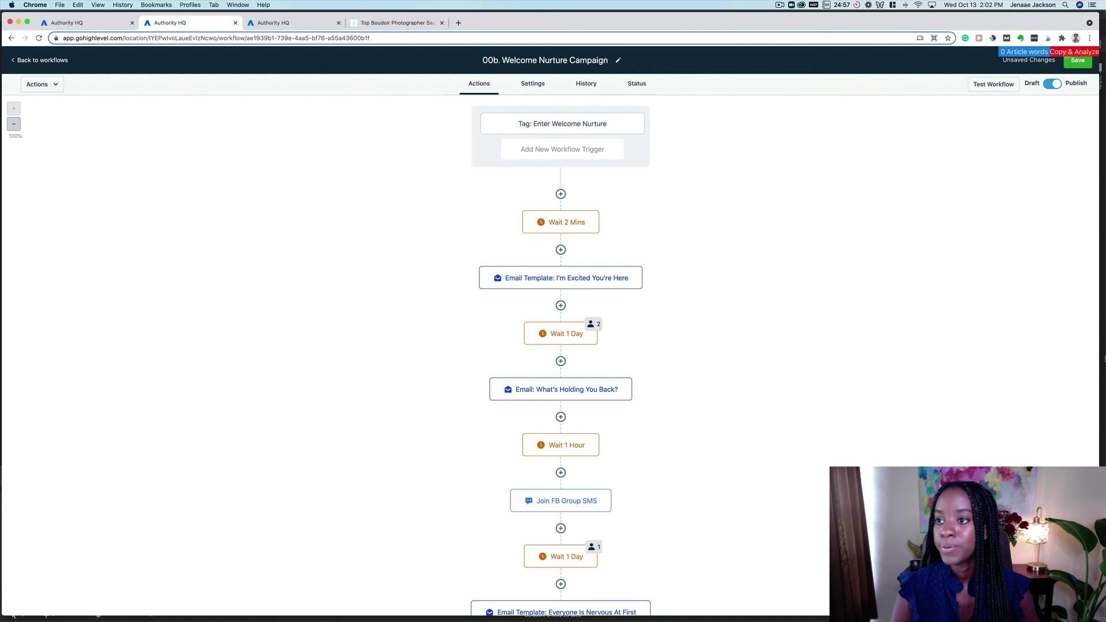
pyautogui.click(1075, 68)
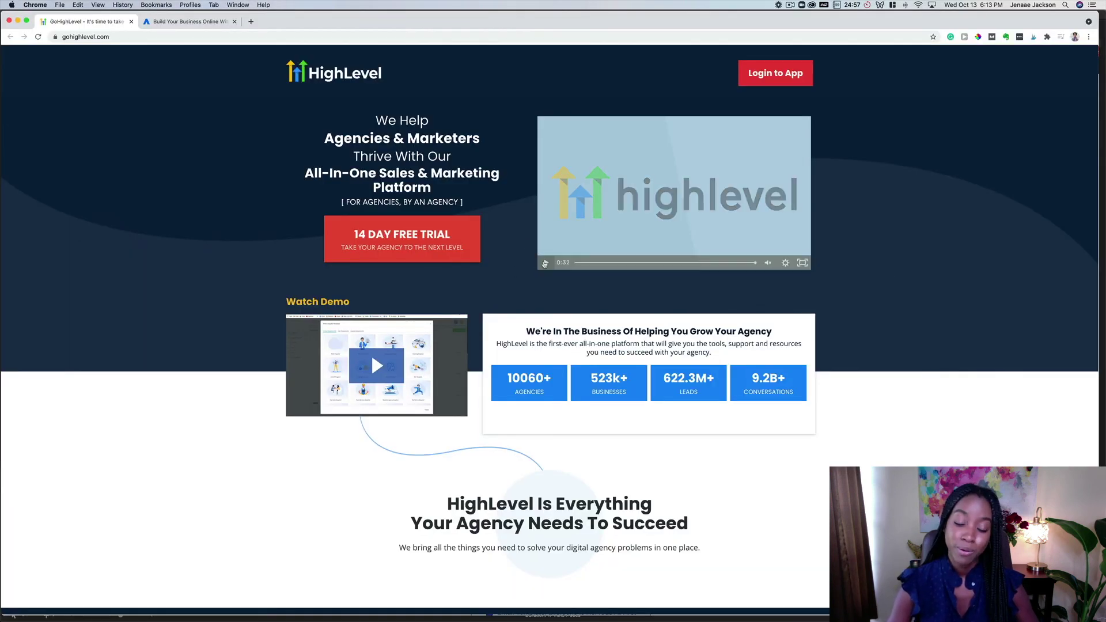
# Look through the HighLevel home page at gohighlevel.com and the Authority HQ home page at authorityhq.com.
pyautogui.scroll(-5, 60, 164)
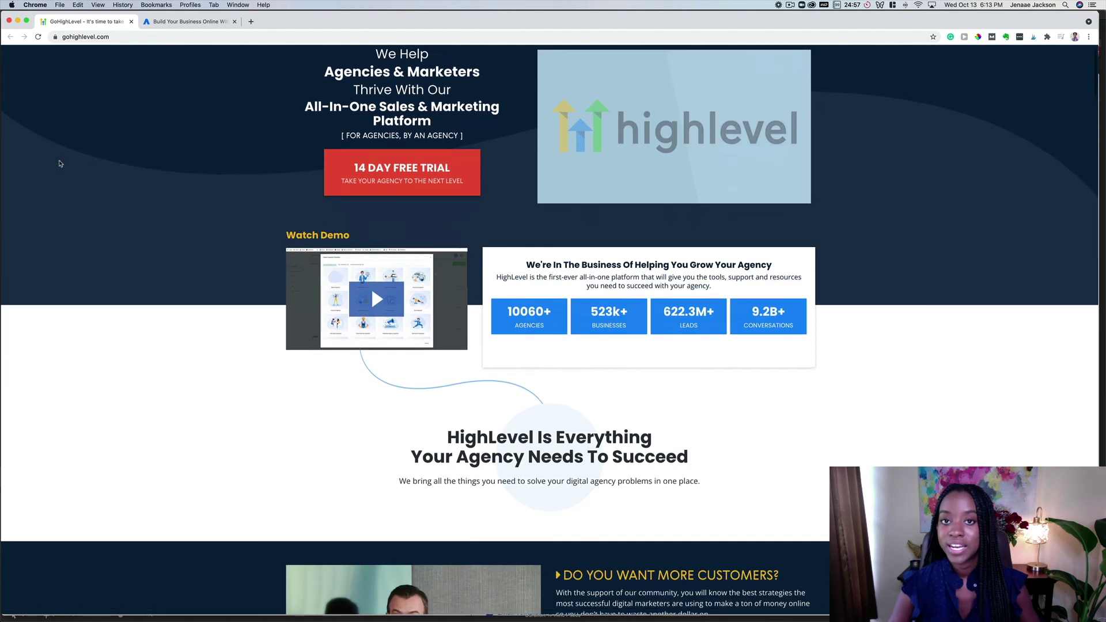
pyautogui.scroll(-15, 60, 165)
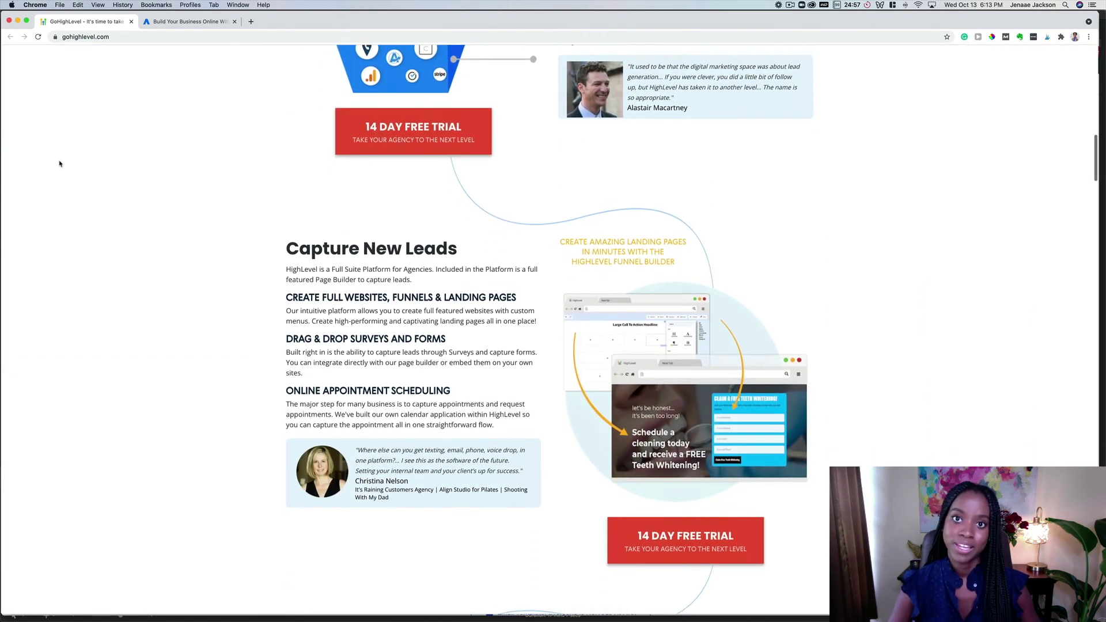
pyautogui.click(185, 21)
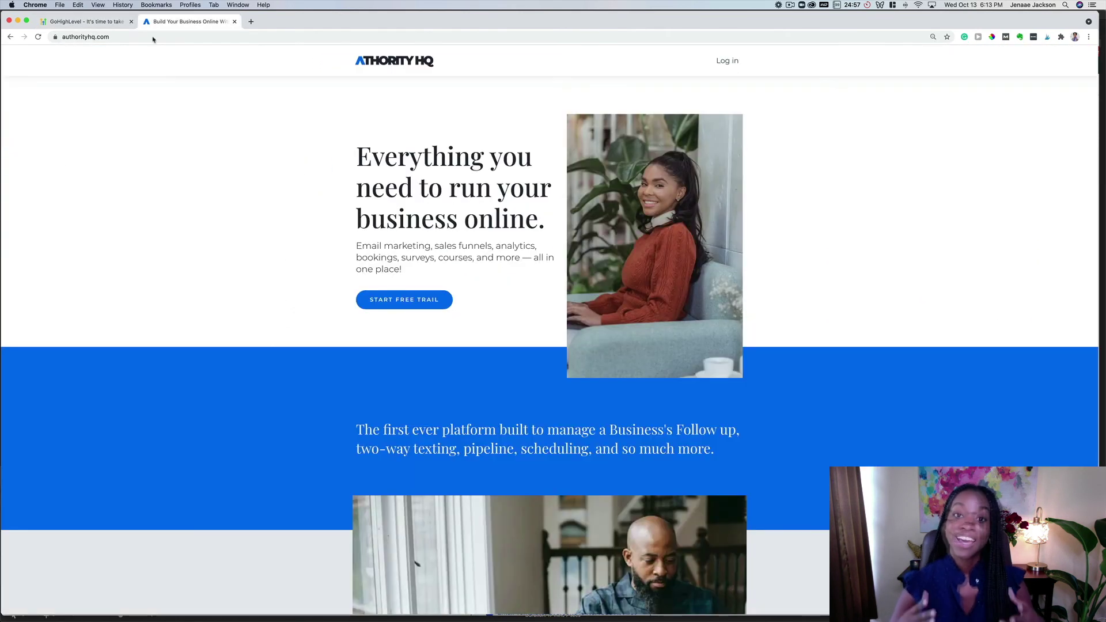
pyautogui.scroll(-3, 127, 218)
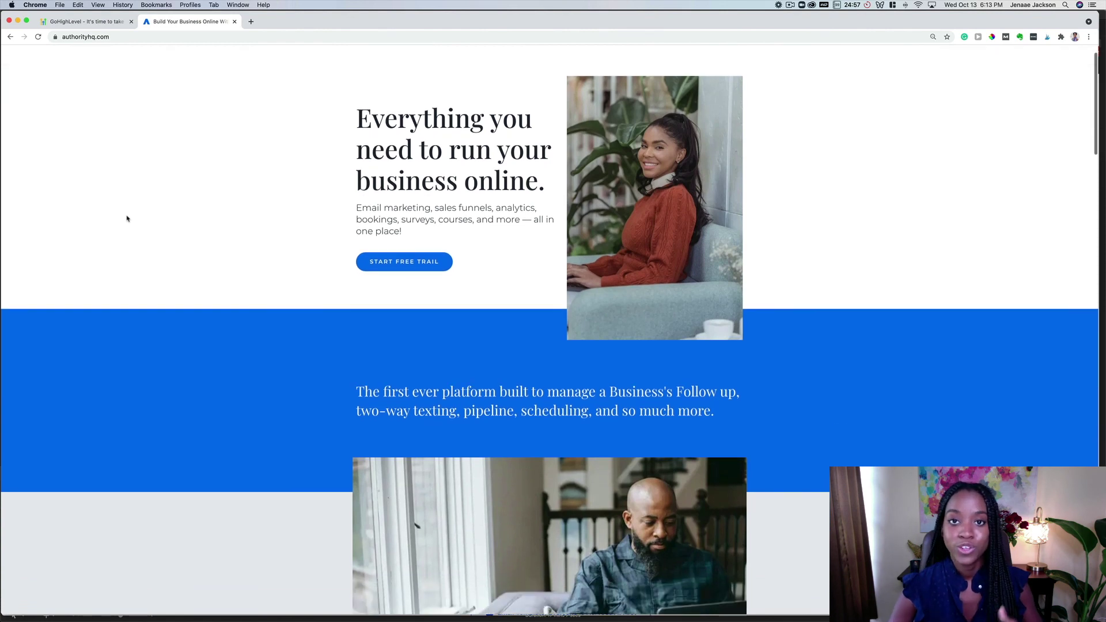
pyautogui.scroll(-1, 127, 218)
pyautogui.scroll(-1, 126, 217)
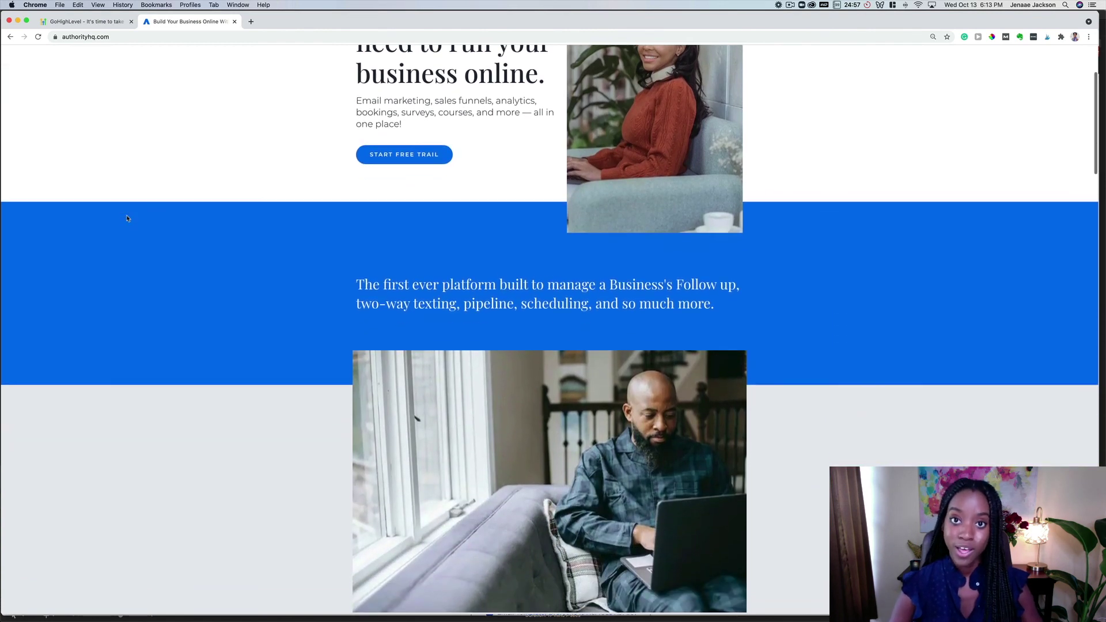